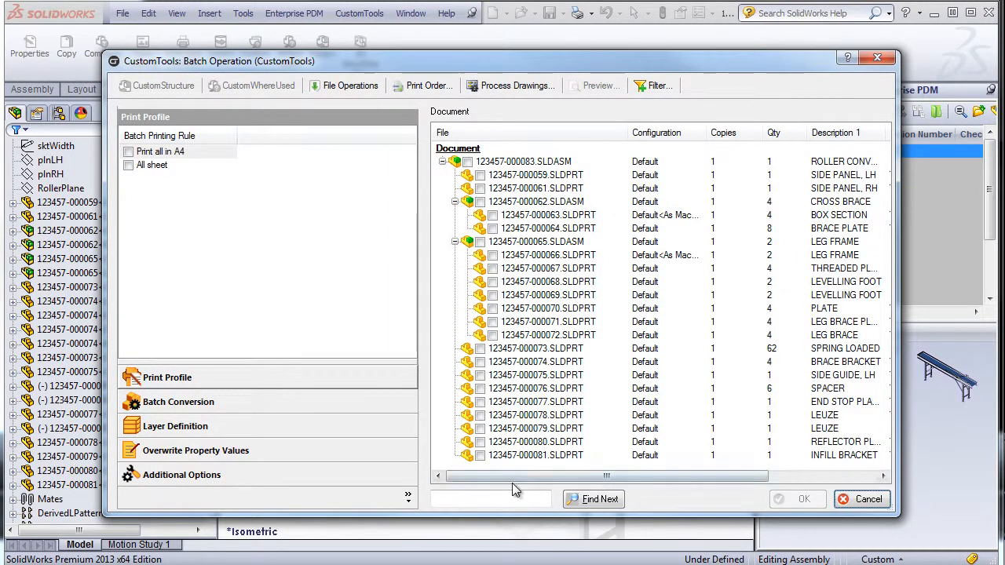
- Enable the Dxf part batch conversion rule and select every part whose Dxf file property is Yes using the filter
{"action": "left_click", "coordinate": [217, 403]}
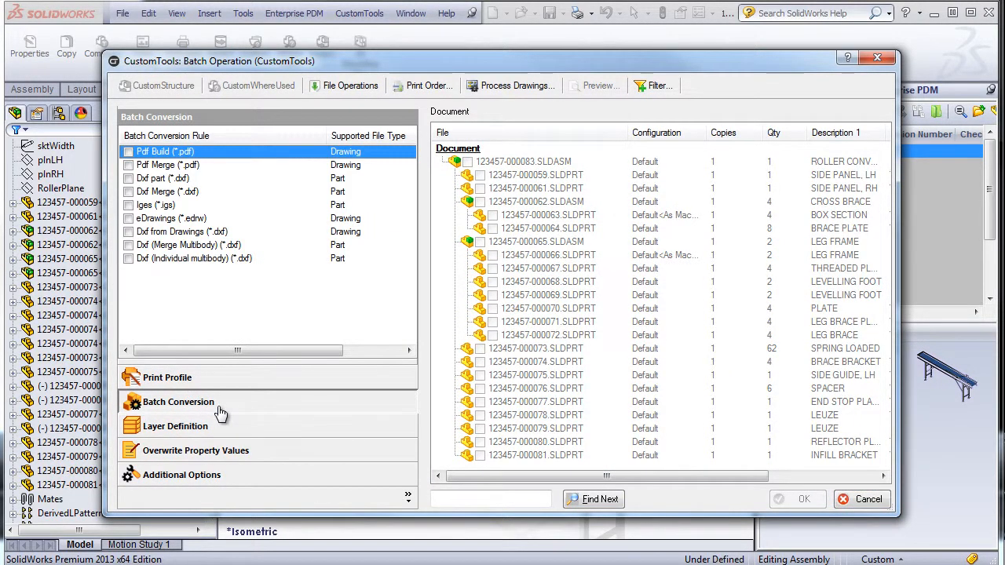
{"action": "left_click", "coordinate": [126, 179]}
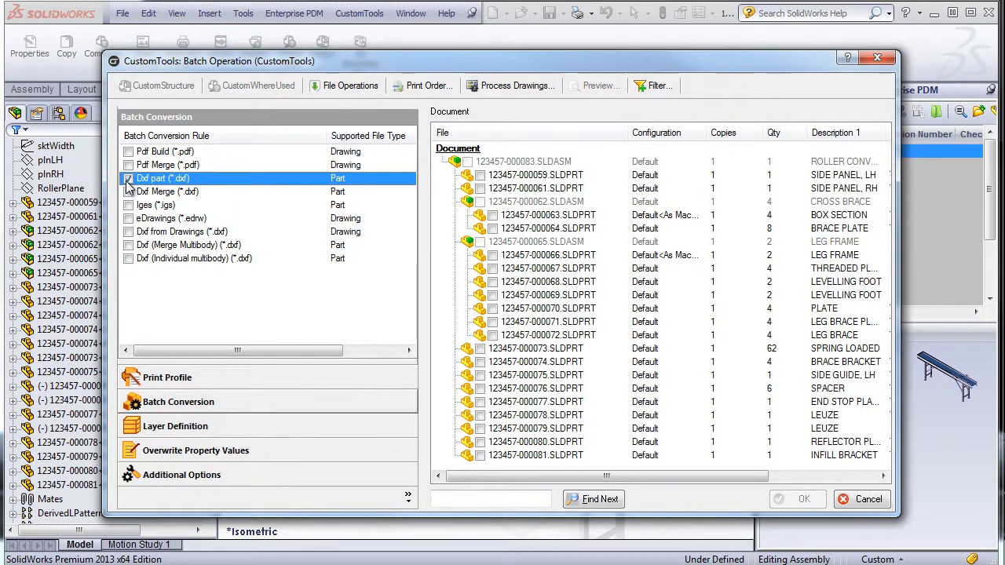
{"action": "left_click_drag", "start_coordinate": [582, 476], "coordinate": [688, 476]}
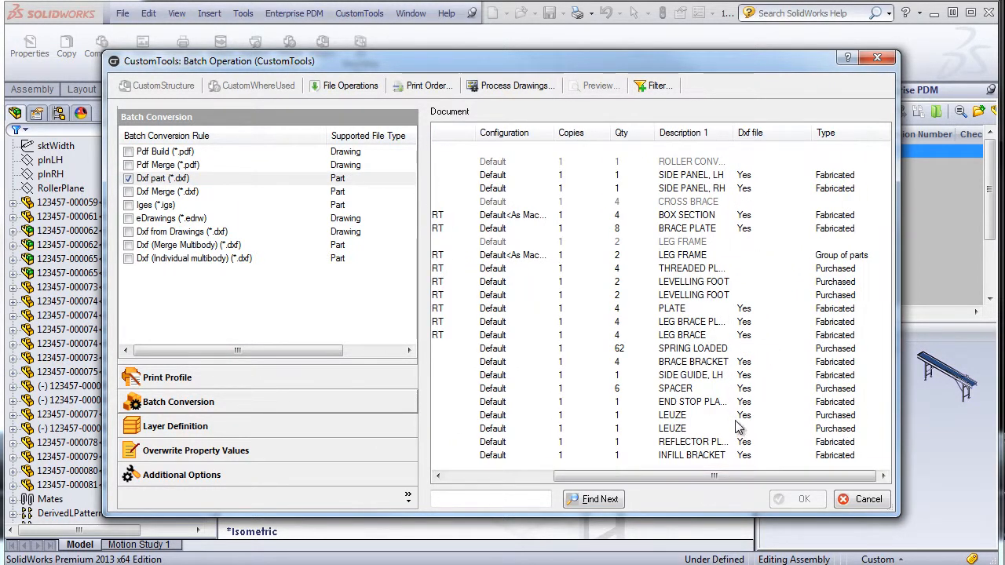
{"action": "left_click", "coordinate": [653, 86]}
{"action": "left_click", "coordinate": [671, 255]}
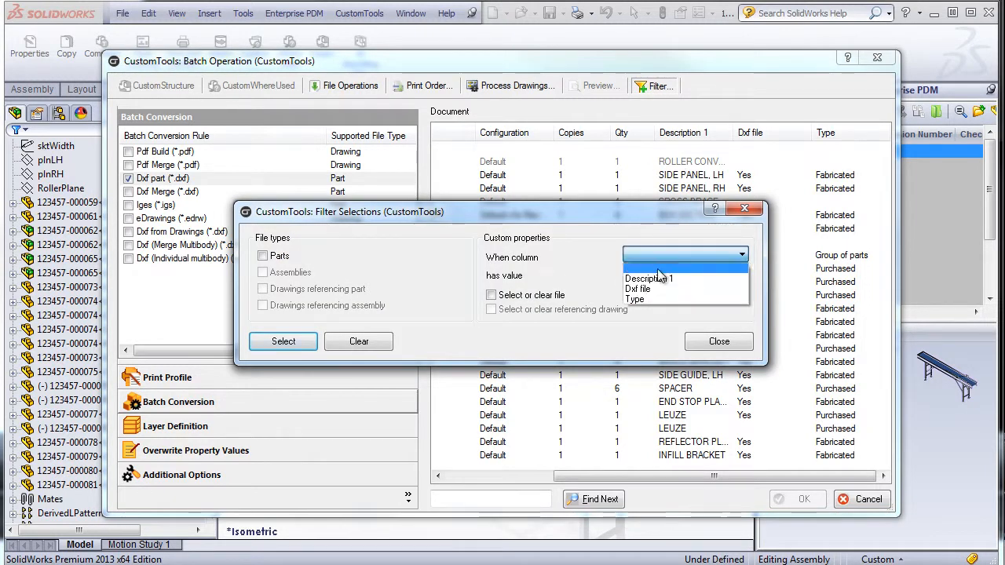
{"action": "left_click", "coordinate": [638, 289]}
{"action": "left_click", "coordinate": [650, 274]}
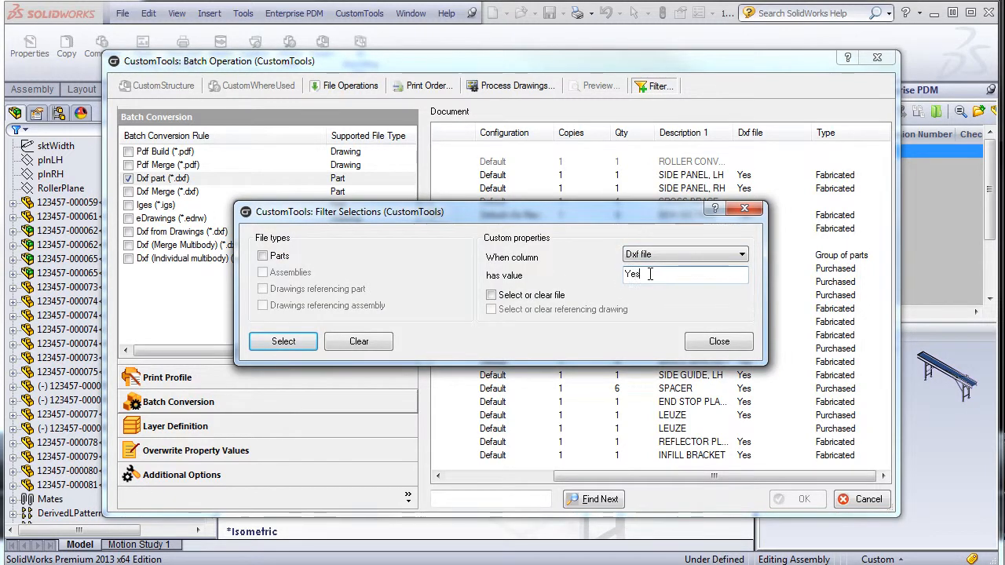
{"action": "left_click", "coordinate": [492, 295]}
{"action": "left_click", "coordinate": [283, 341]}
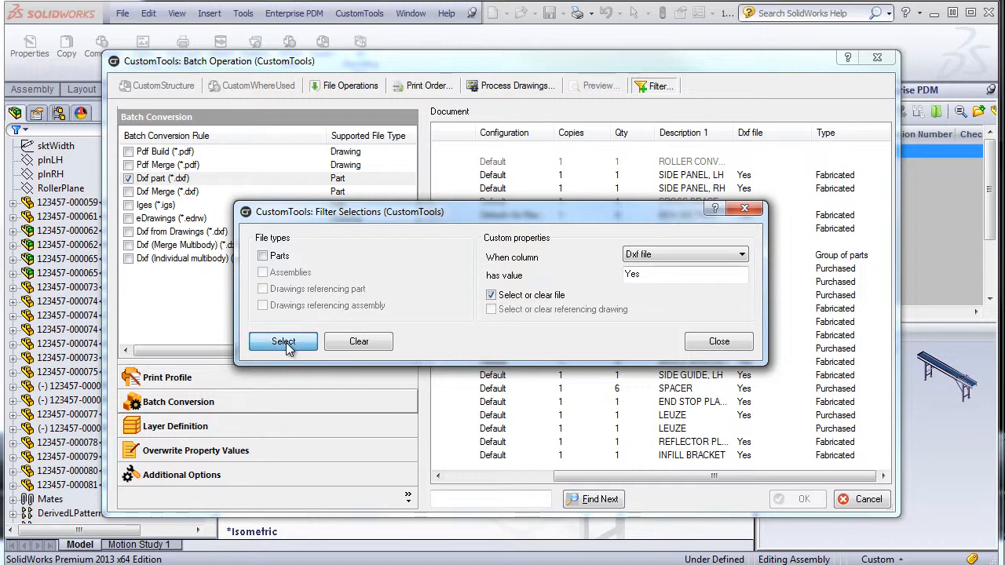
{"action": "left_click_drag", "start_coordinate": [665, 484], "coordinate": [478, 486]}
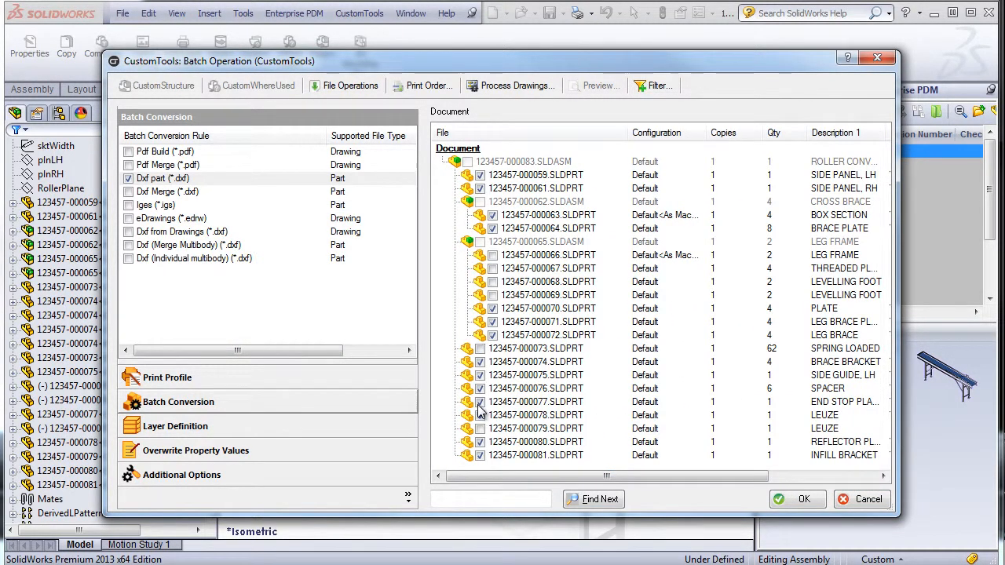
- Enable the Dxf Merge conversion rule and select its parts by filtering on the Dxf file property
{"action": "left_click", "coordinate": [136, 192]}
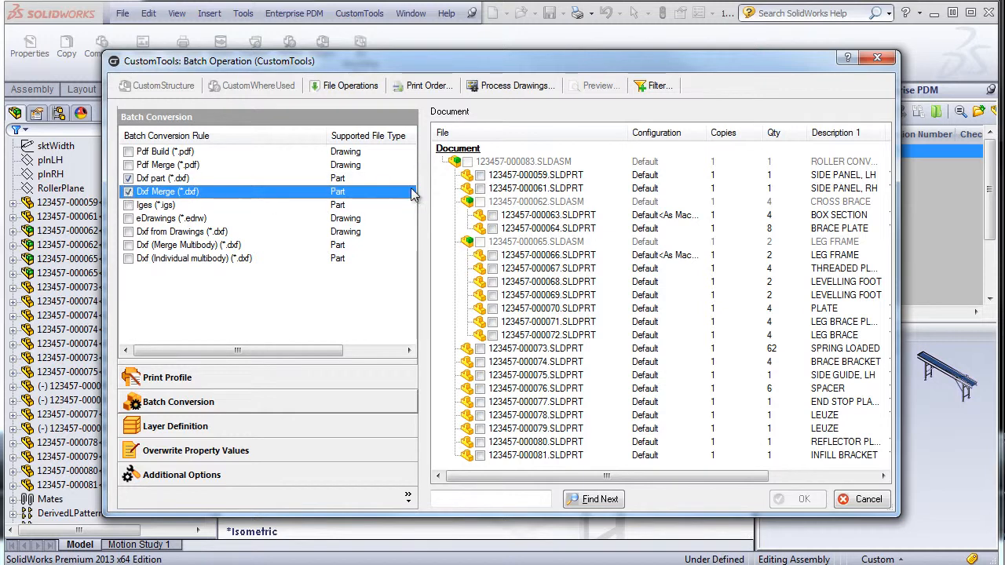
{"action": "left_click", "coordinate": [658, 84]}
{"action": "left_click", "coordinate": [645, 256]}
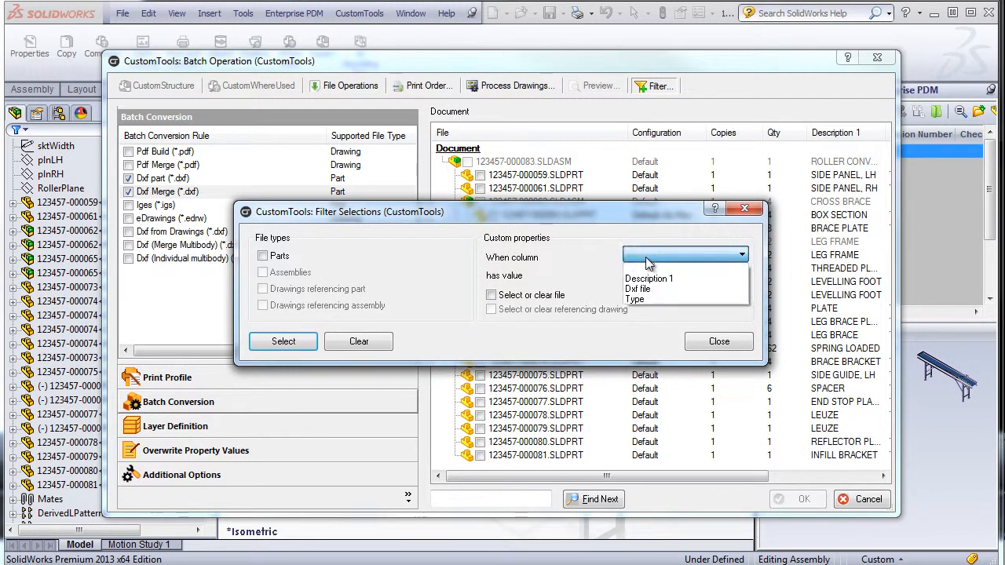
{"action": "left_click", "coordinate": [641, 290]}
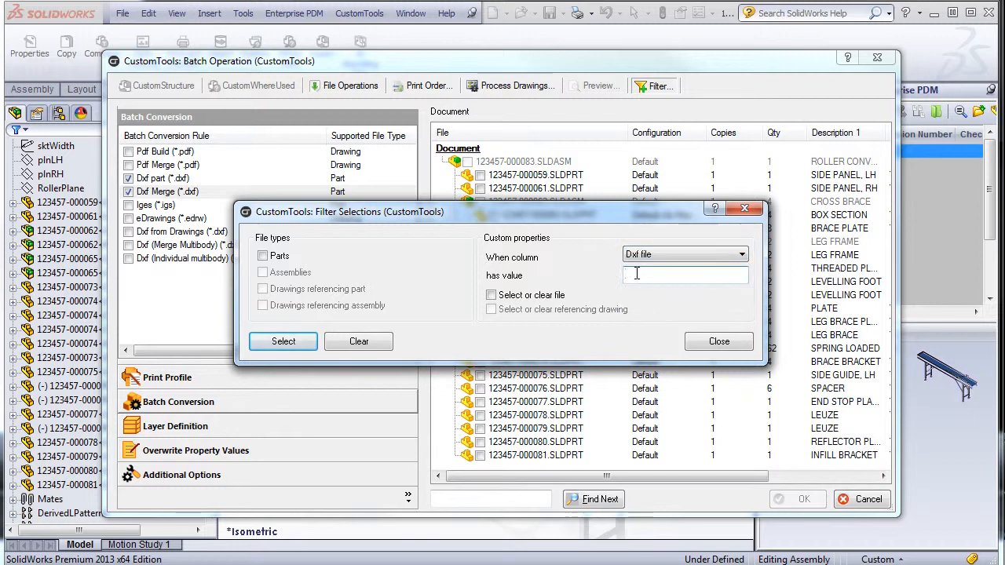
{"action": "left_click", "coordinate": [499, 298]}
{"action": "left_click", "coordinate": [281, 341]}
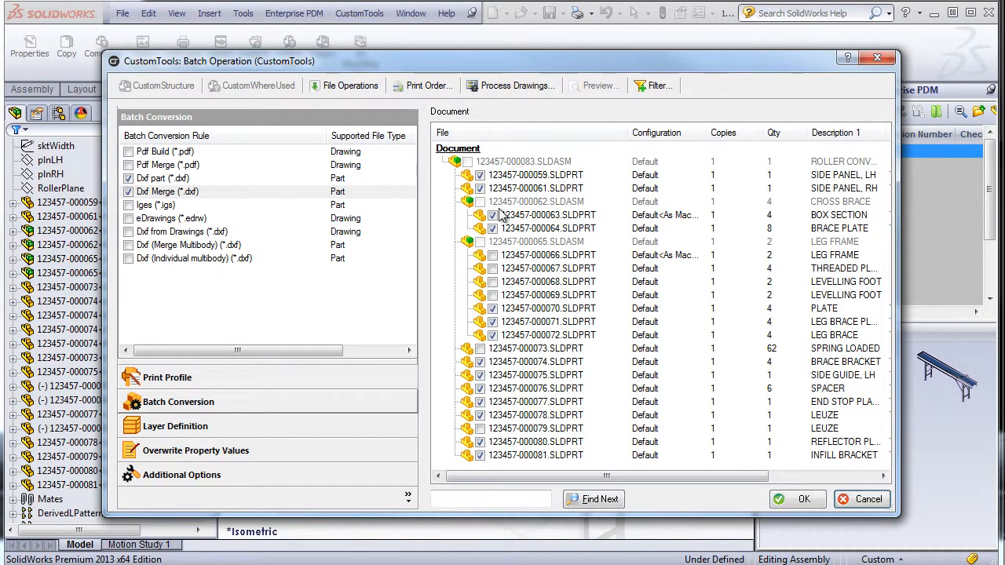
- Add 123457-000082.SLDPRT from D:\CustomTools\Projects\CustomTools to the batch operation's document list as an additional file
{"action": "left_click", "coordinate": [140, 245]}
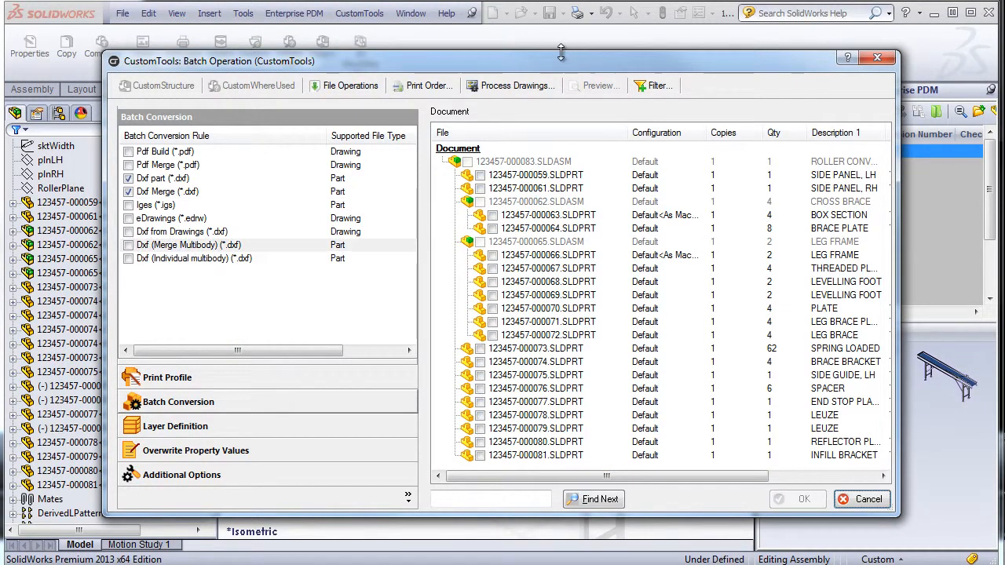
{"action": "left_click", "coordinate": [350, 86]}
{"action": "left_click", "coordinate": [347, 103]}
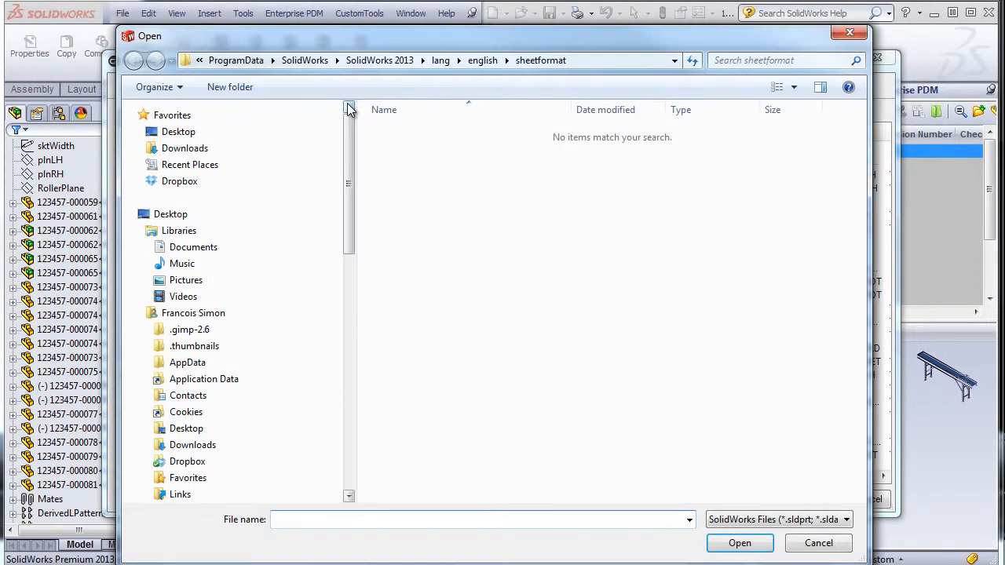
{"action": "left_click", "coordinate": [599, 61]}
{"action": "type", "text": "D:\\CustomTools\\Projects\\CustomTools"}
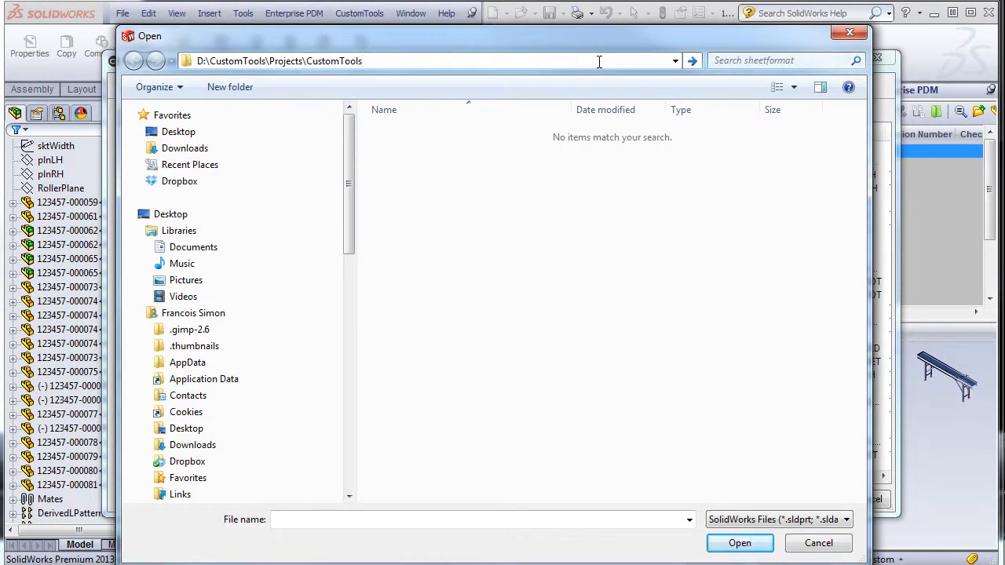
{"action": "key", "text": "Return"}
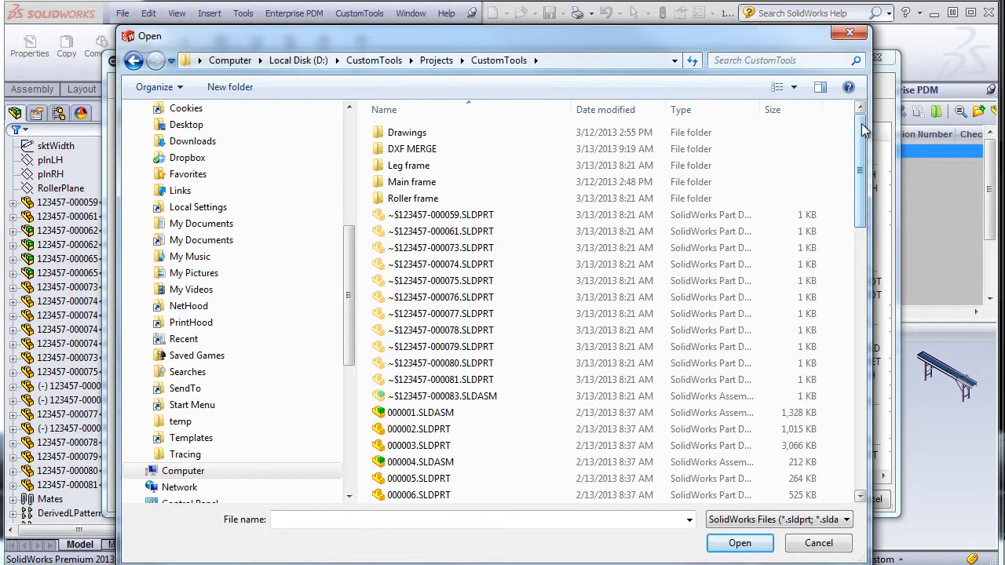
{"action": "left_click_drag", "start_coordinate": [863, 129], "coordinate": [834, 386]}
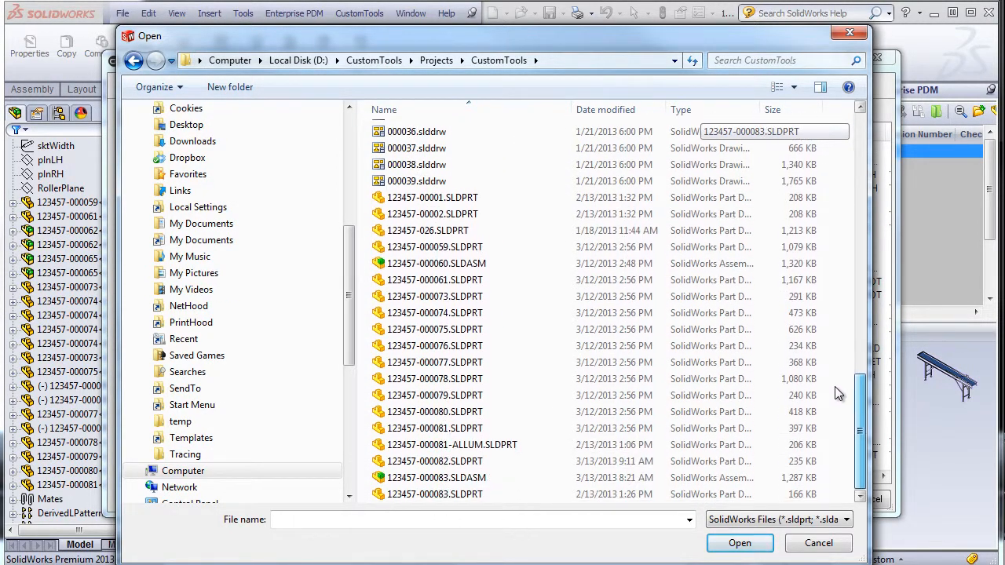
{"action": "left_click", "coordinate": [460, 464]}
{"action": "left_click", "coordinate": [739, 543]}
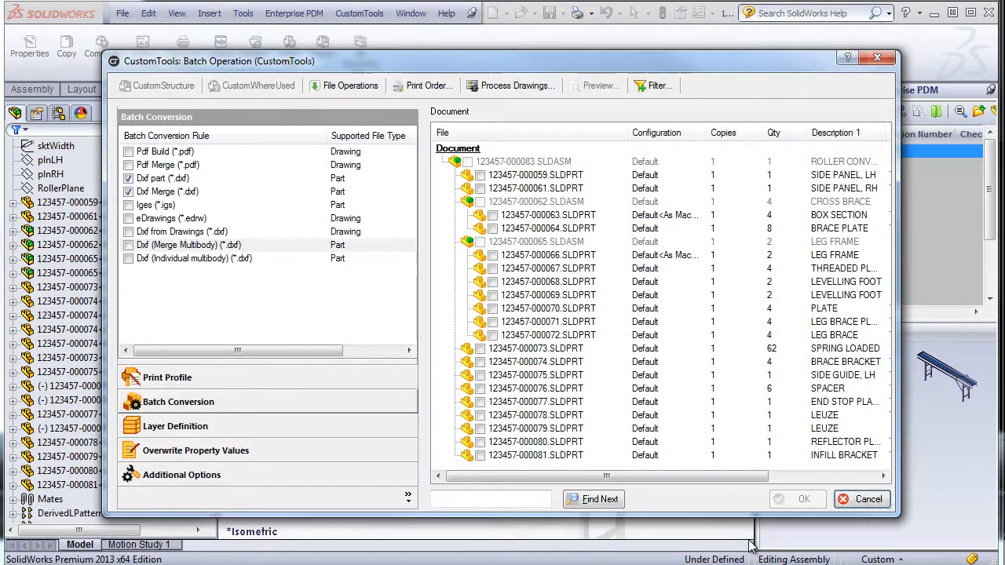
- Enable the Dxf (Merge Multibody) conversion rule and select the additional file 123457-000082.SLDPRT for it
{"action": "scroll", "coordinate": [877, 338], "scroll_direction": "down", "scroll_amount": 1}
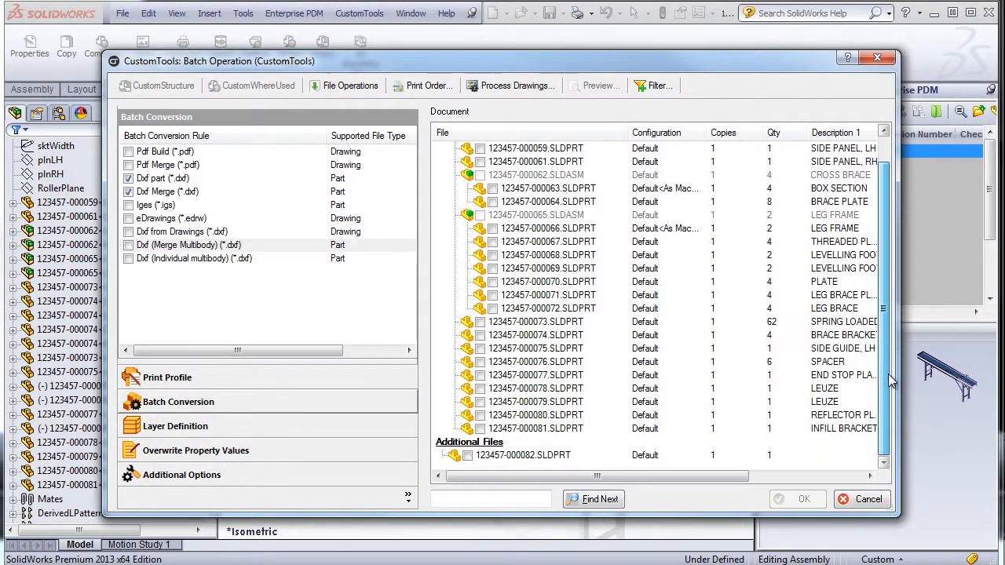
{"action": "left_click", "coordinate": [129, 246]}
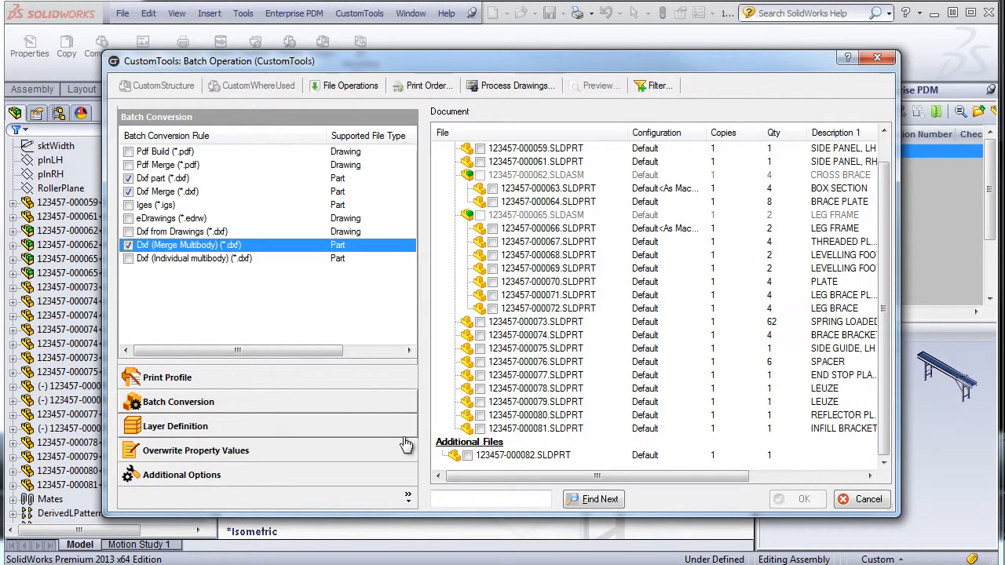
{"action": "left_click", "coordinate": [467, 456]}
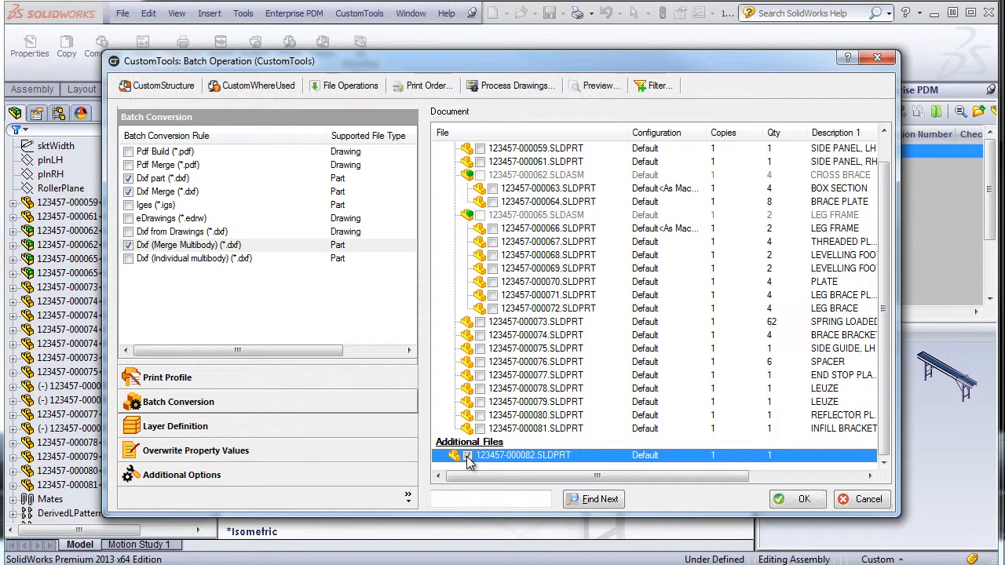
- Enable the Dxf (Individual multibody) rule for the additional file 123457-000082.SLDPRT and run the batch conversion
{"action": "left_click", "coordinate": [204, 259]}
{"action": "left_click", "coordinate": [128, 260]}
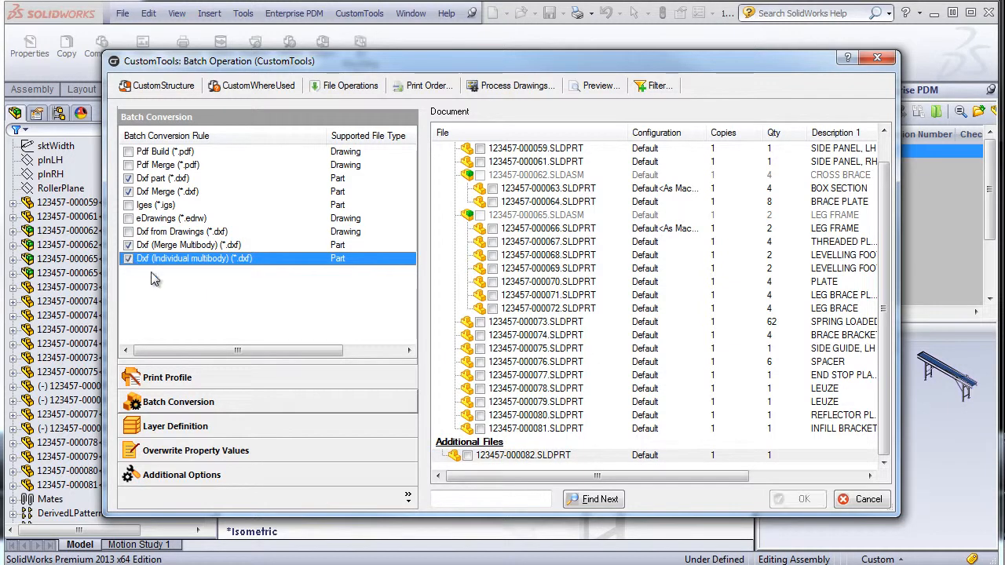
{"action": "left_click", "coordinate": [467, 455]}
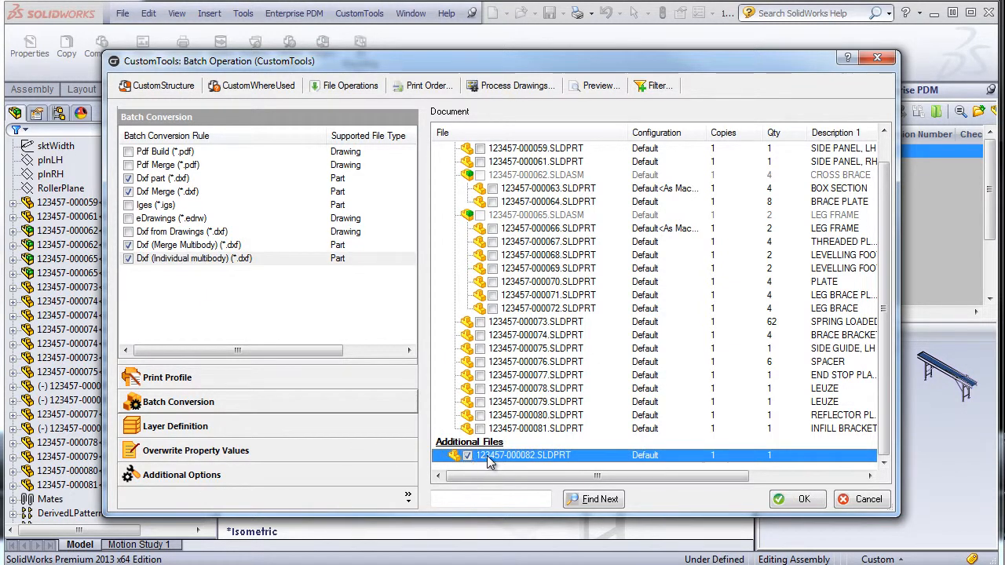
{"action": "left_click", "coordinate": [802, 502]}
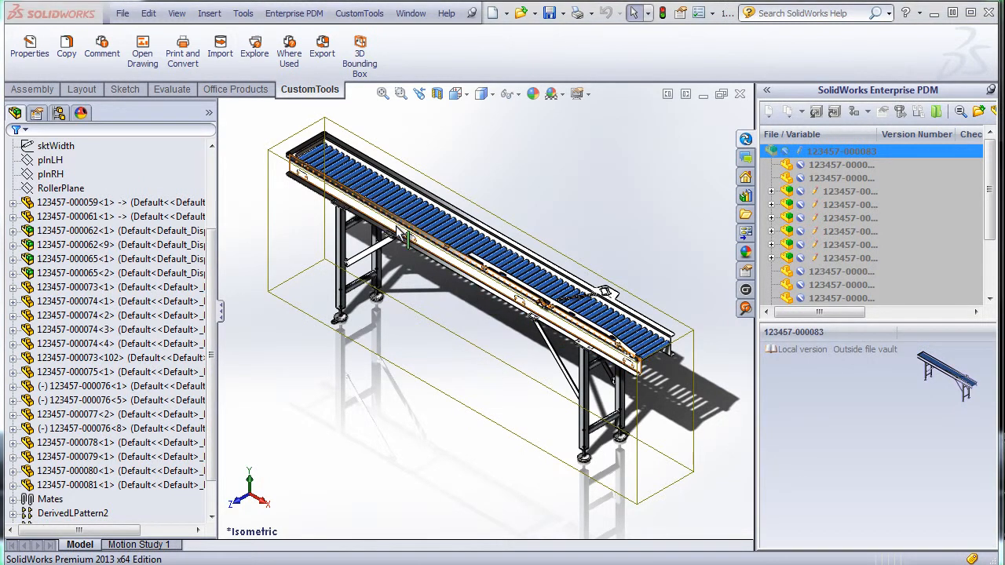
- Open the assembly's folder in Windows Explorer and browse to Converted documents\Dxf\DXF MERGE
{"action": "left_click", "coordinate": [254, 55]}
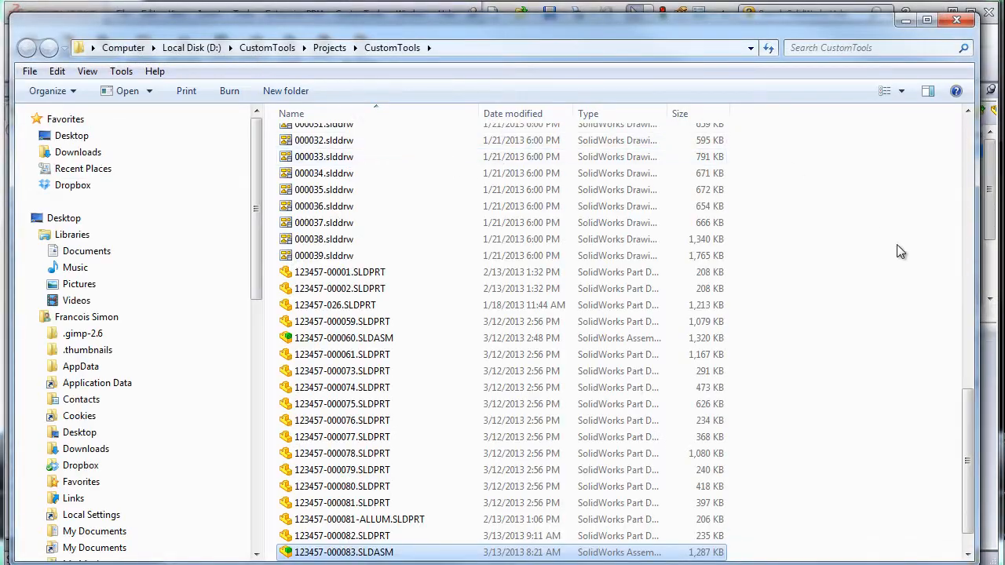
{"action": "scroll", "coordinate": [959, 433], "scroll_direction": "up", "scroll_amount": 20}
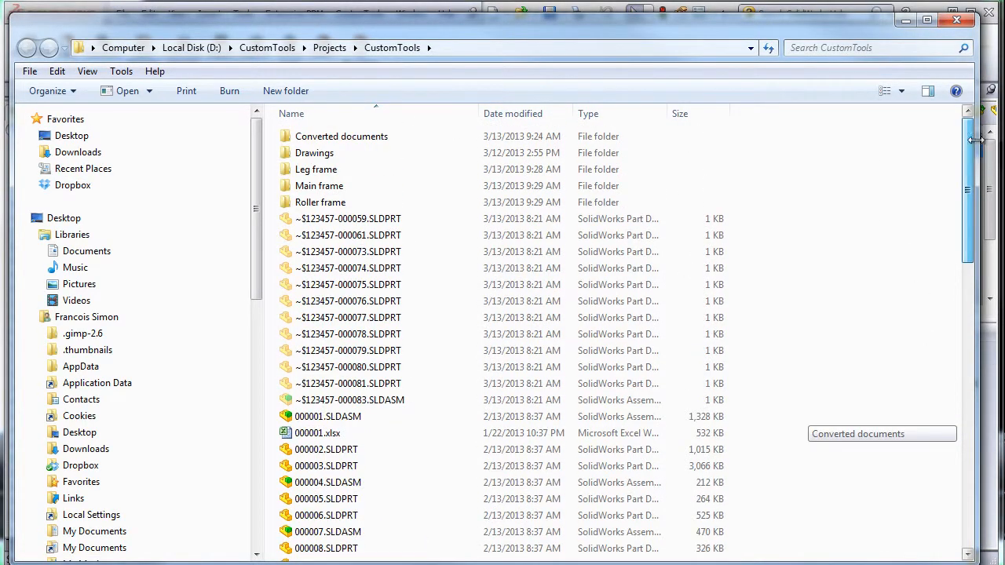
{"action": "double_click", "coordinate": [303, 138]}
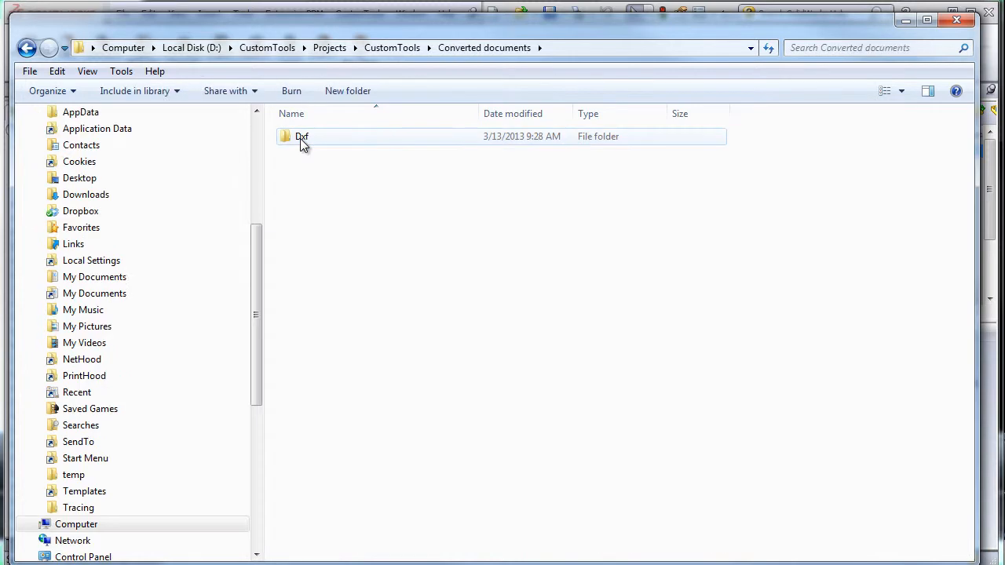
{"action": "double_click", "coordinate": [301, 138]}
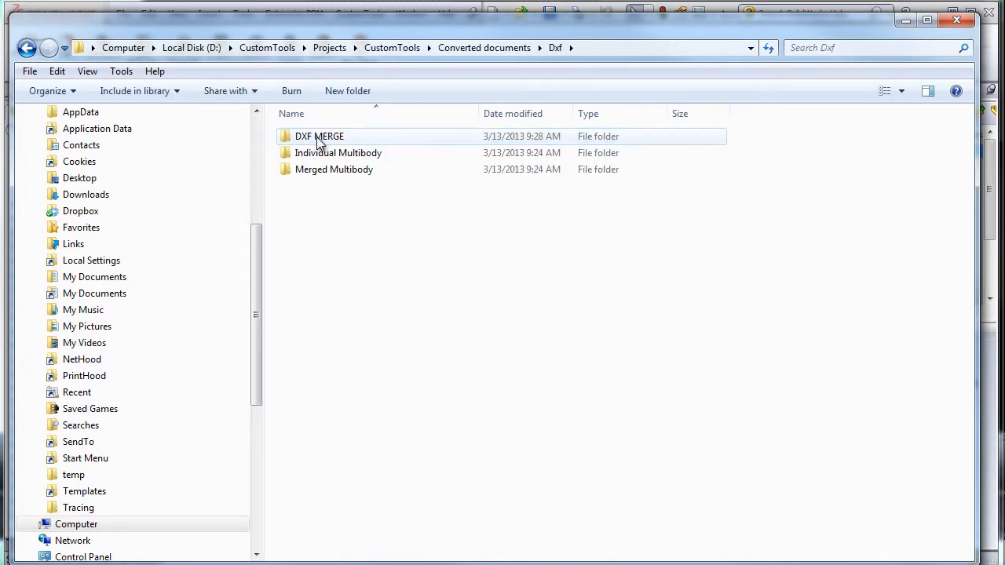
{"action": "double_click", "coordinate": [346, 135]}
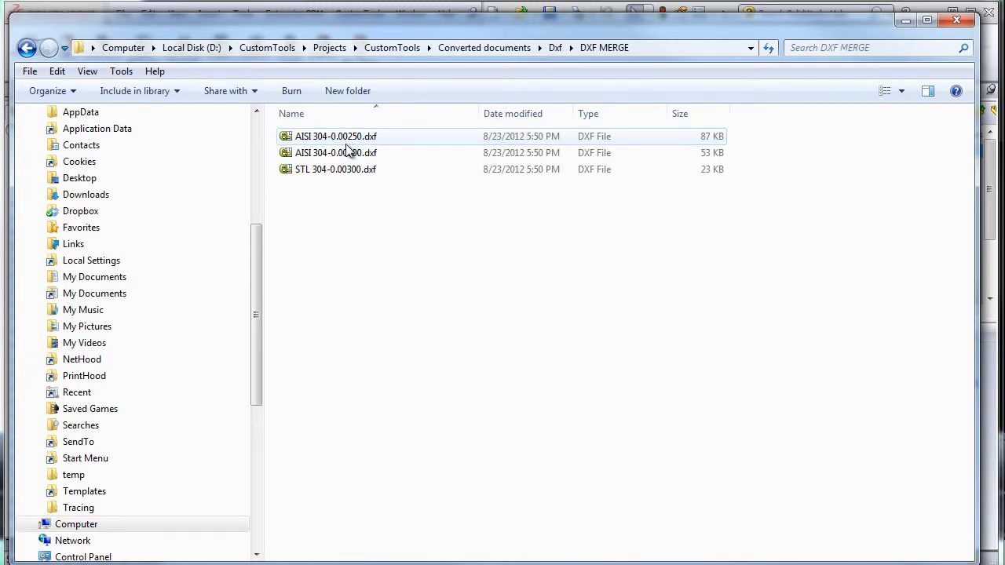
- View AISI 304-0.00500.dxf in eDrawings, examine the merged flat patterns and their labels, and return to the Dxf folder
{"action": "double_click", "coordinate": [347, 151]}
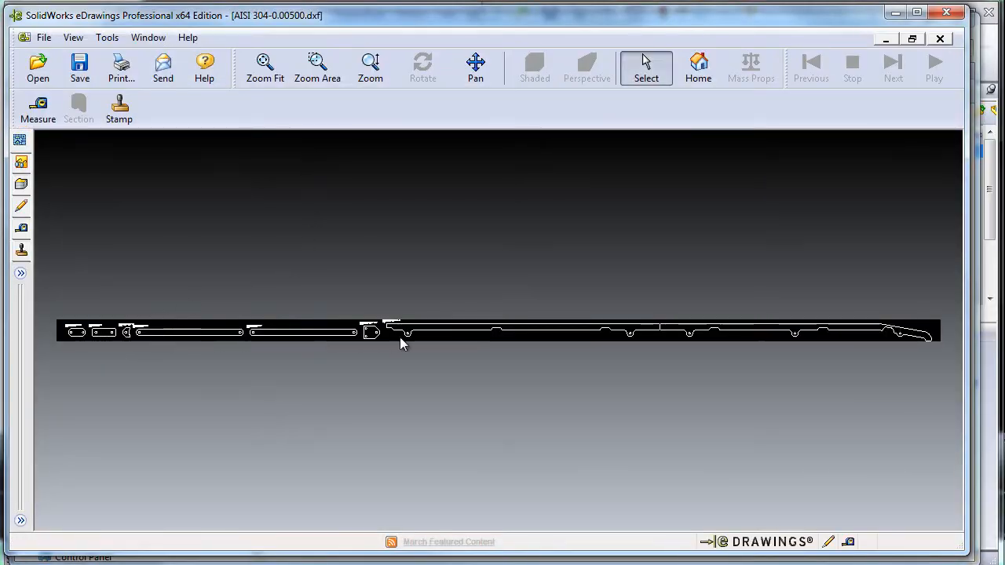
{"action": "scroll", "coordinate": [103, 332], "scroll_direction": "up", "scroll_amount": 5}
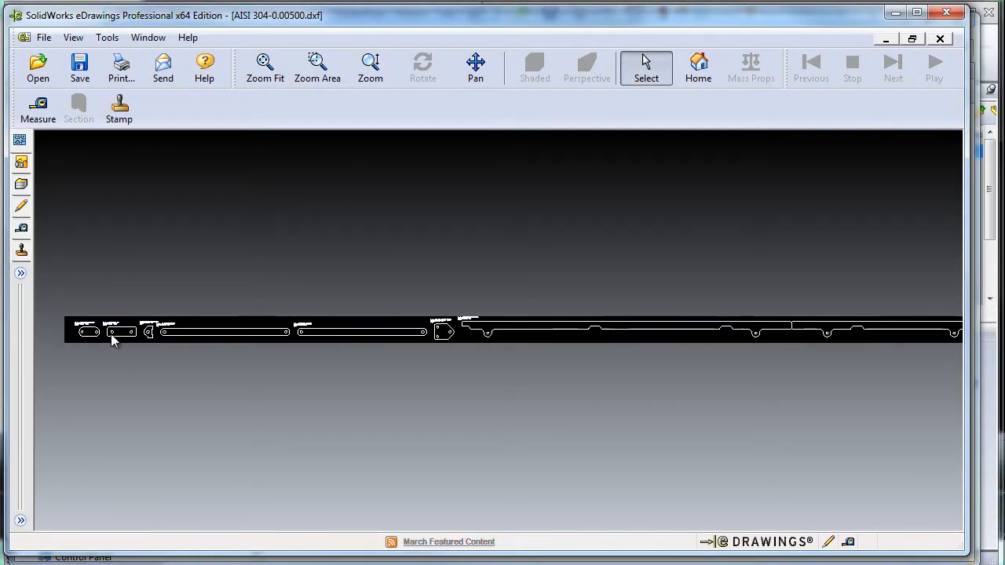
{"action": "scroll", "coordinate": [97, 336], "scroll_direction": "up", "scroll_amount": 3}
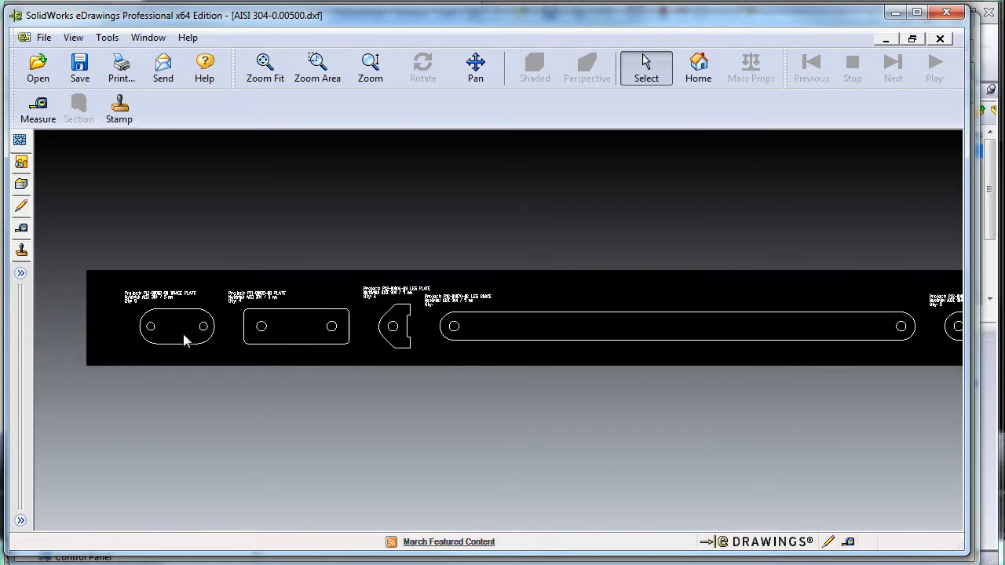
{"action": "scroll", "coordinate": [174, 339], "scroll_direction": "up", "scroll_amount": 2}
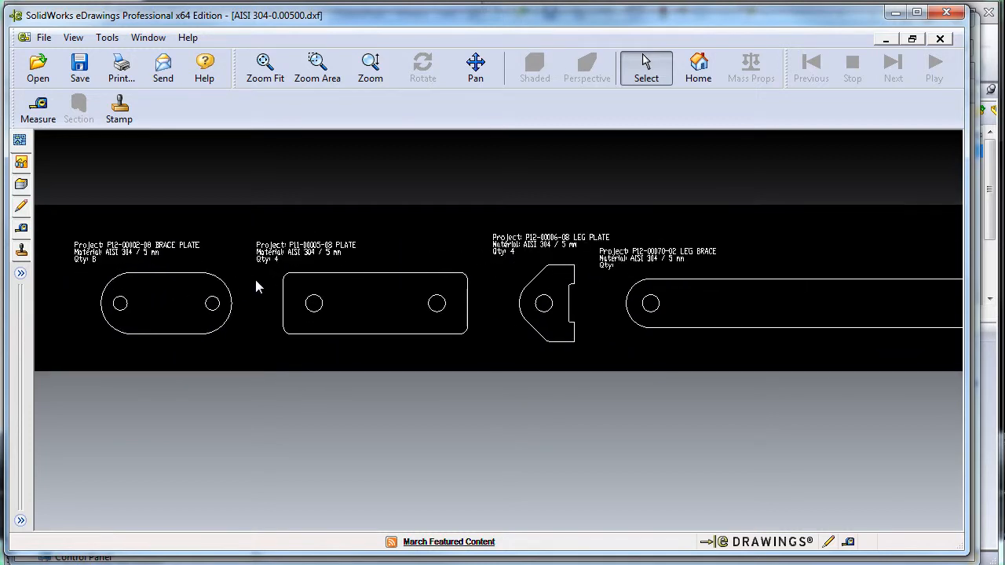
{"action": "scroll", "coordinate": [198, 277], "scroll_direction": "up", "scroll_amount": 2}
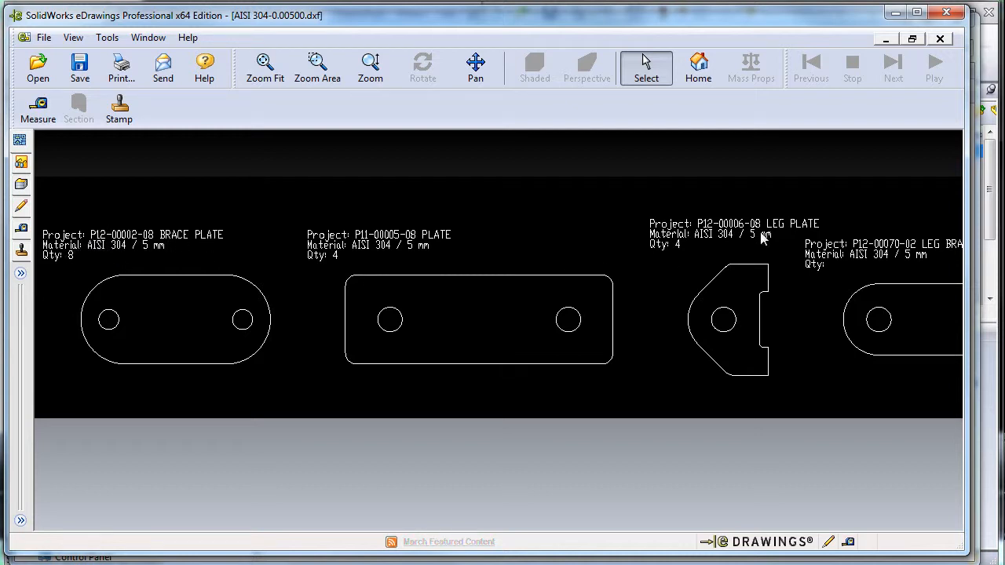
{"action": "left_click", "coordinate": [946, 17]}
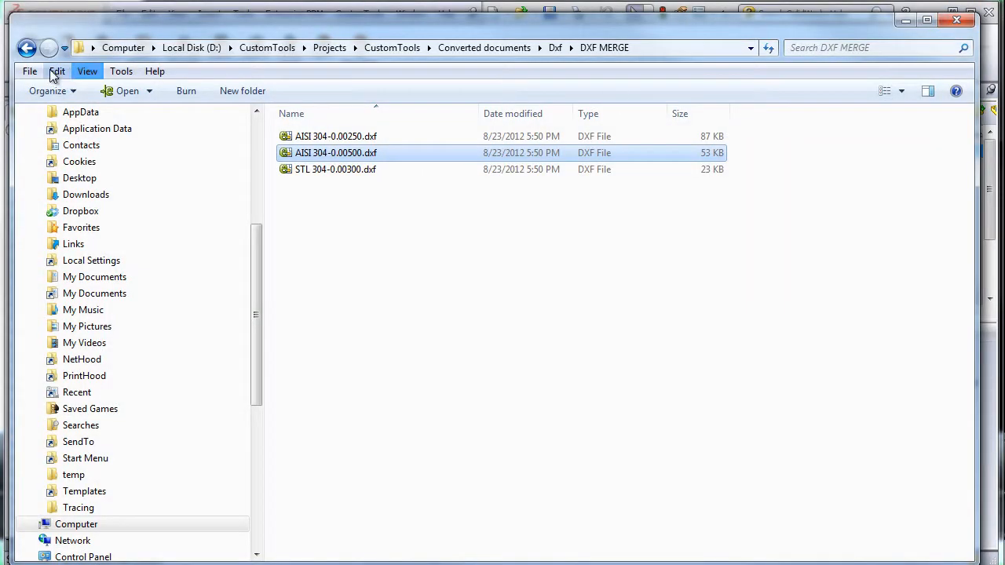
{"action": "left_click", "coordinate": [36, 49]}
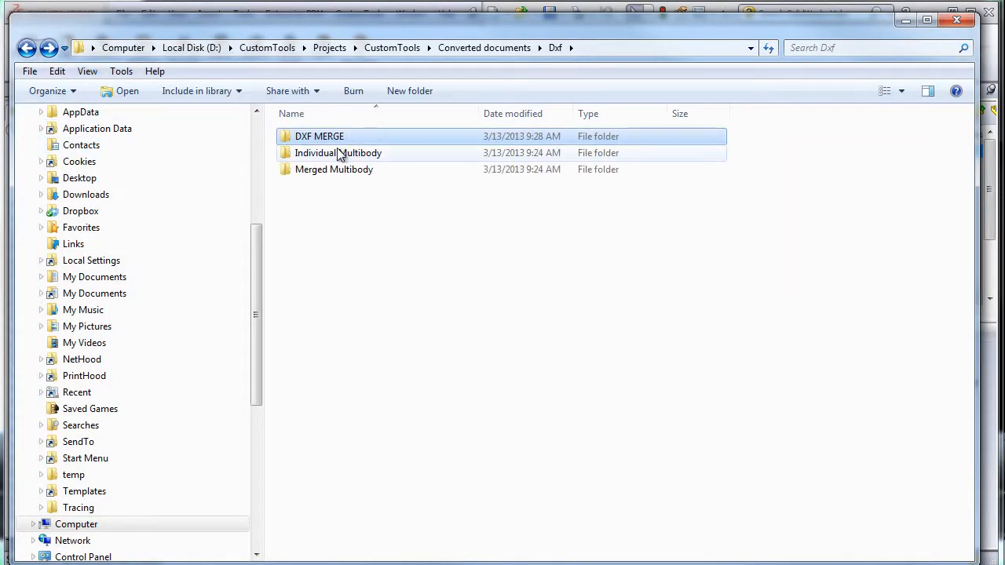
{"action": "double_click", "coordinate": [339, 153]}
{"action": "double_click", "coordinate": [336, 136]}
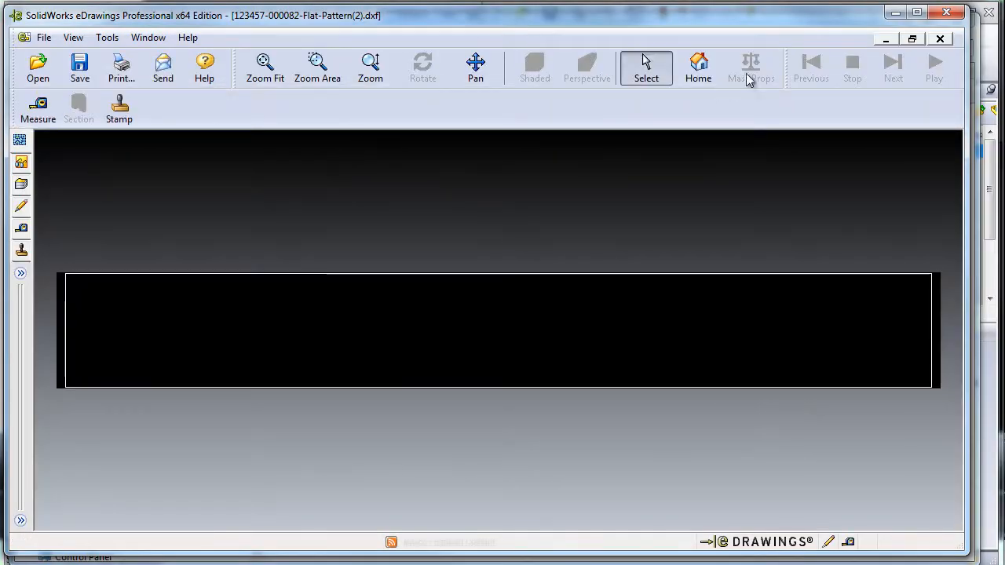
{"action": "left_click", "coordinate": [947, 13]}
{"action": "left_click", "coordinate": [343, 154]}
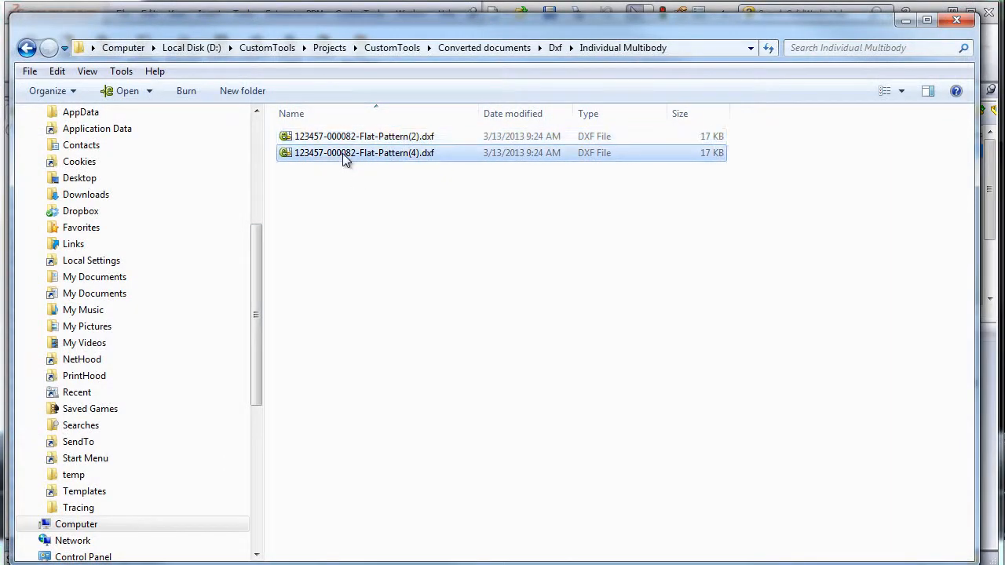
{"action": "double_click", "coordinate": [342, 153]}
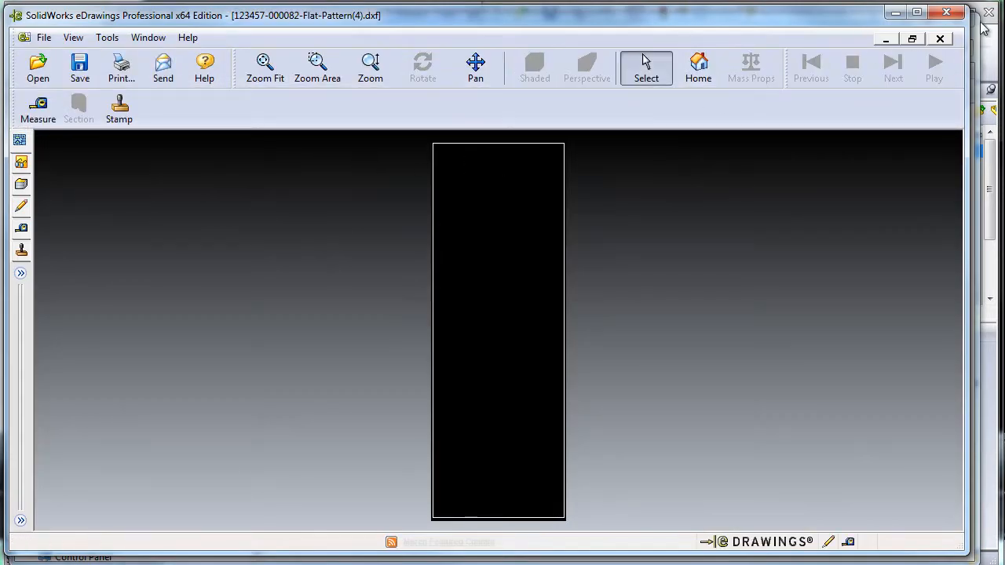
{"action": "left_click", "coordinate": [946, 14]}
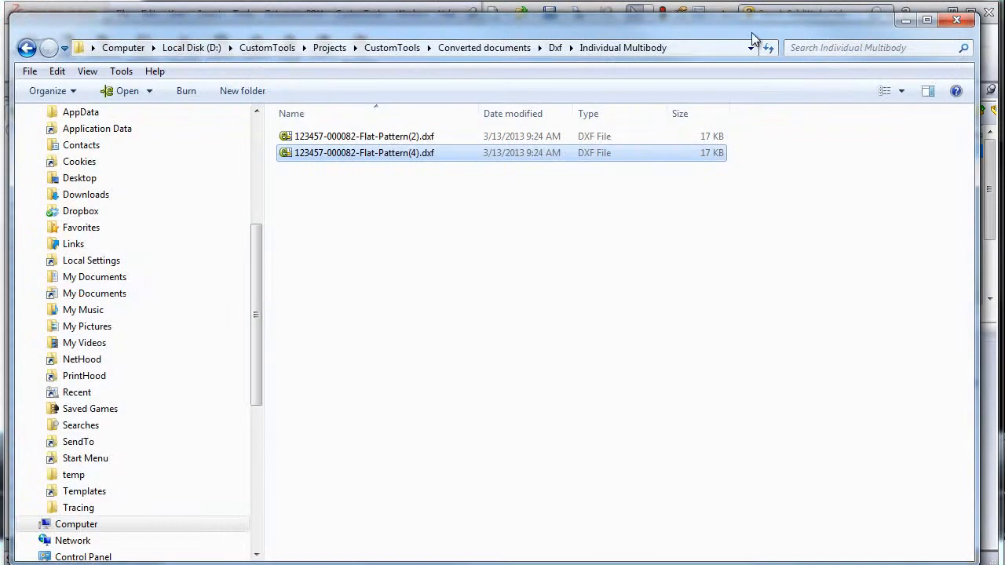
{"action": "left_click", "coordinate": [26, 49]}
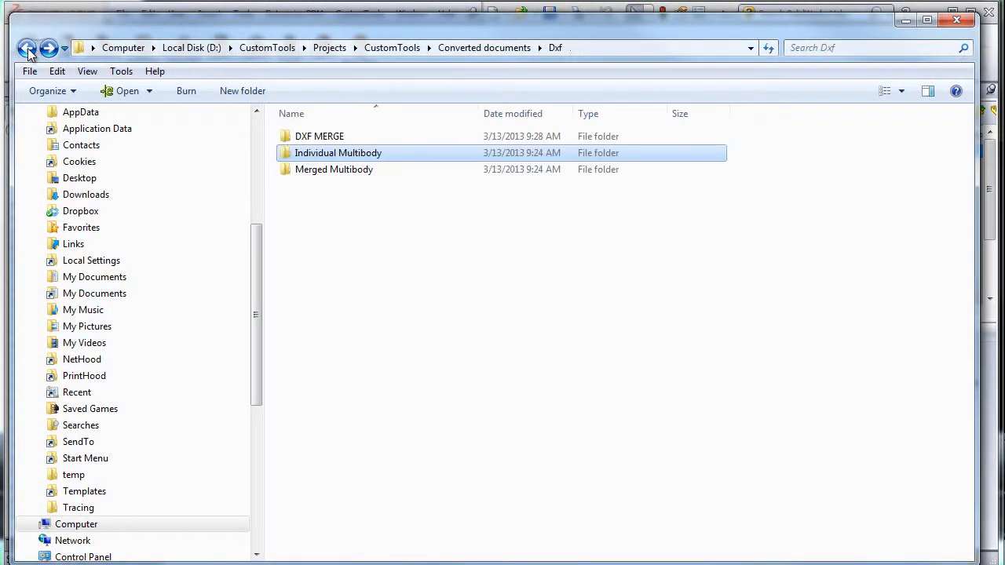
- View 123457-000082.dxf from Merged Multibody in eDrawings and go back up to the CustomTools project folder
{"action": "double_click", "coordinate": [344, 166]}
{"action": "double_click", "coordinate": [318, 139]}
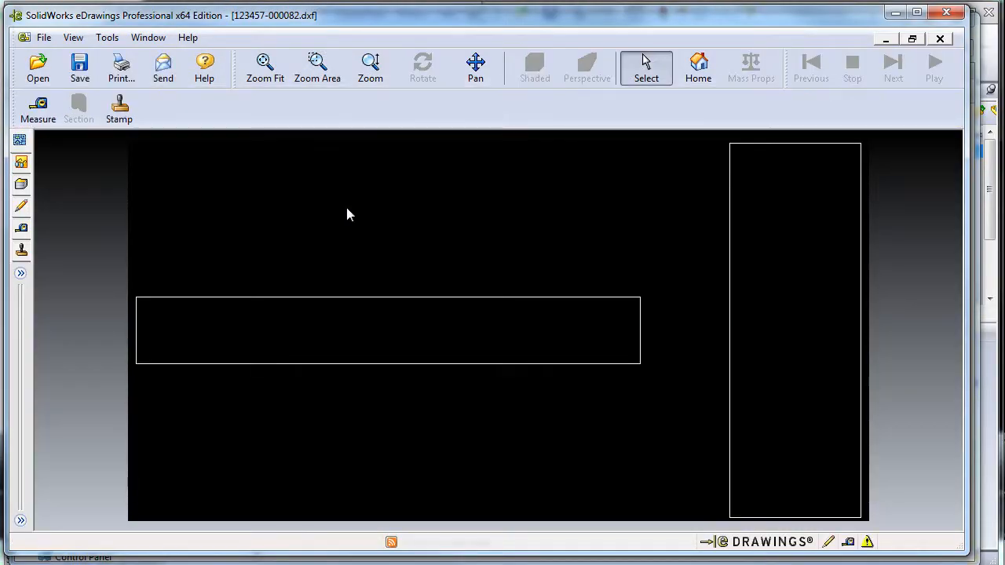
{"action": "left_click", "coordinate": [948, 22]}
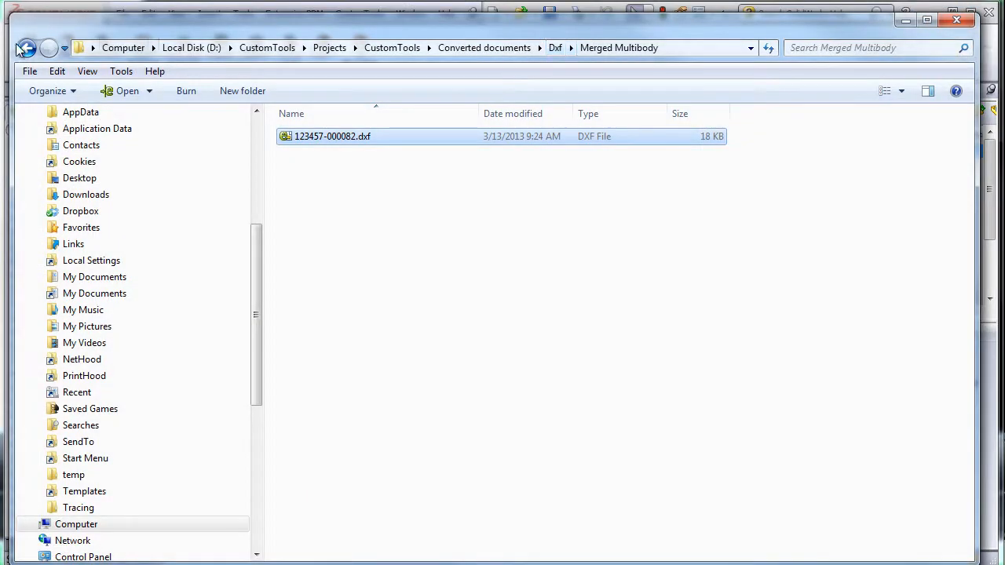
{"action": "left_click", "coordinate": [26, 48]}
{"action": "left_click", "coordinate": [25, 48]}
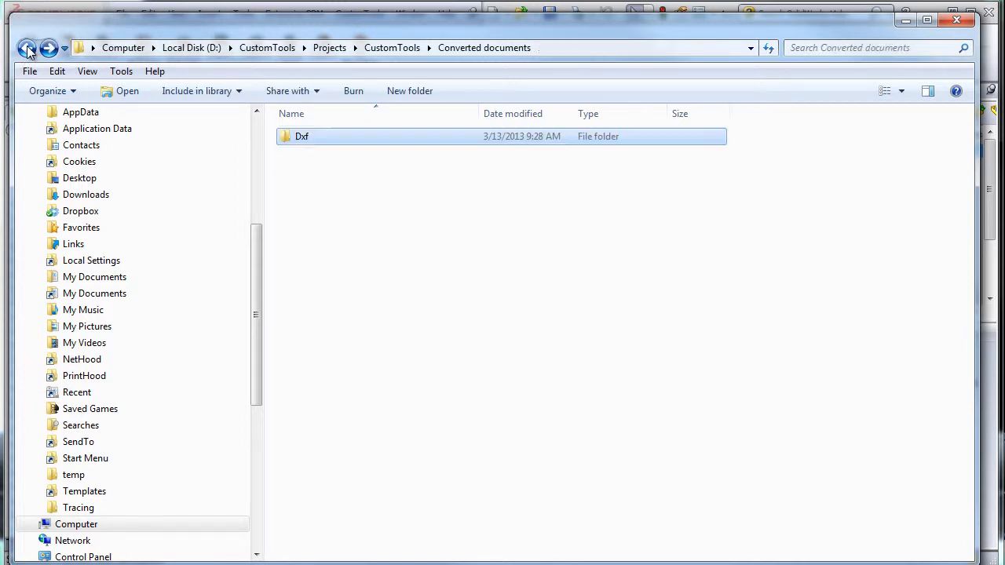
{"action": "left_click", "coordinate": [26, 48]}
- Inspect the DXF files in Leg frame\Converted Documents\Dxf and return to the project folder
{"action": "double_click", "coordinate": [319, 177]}
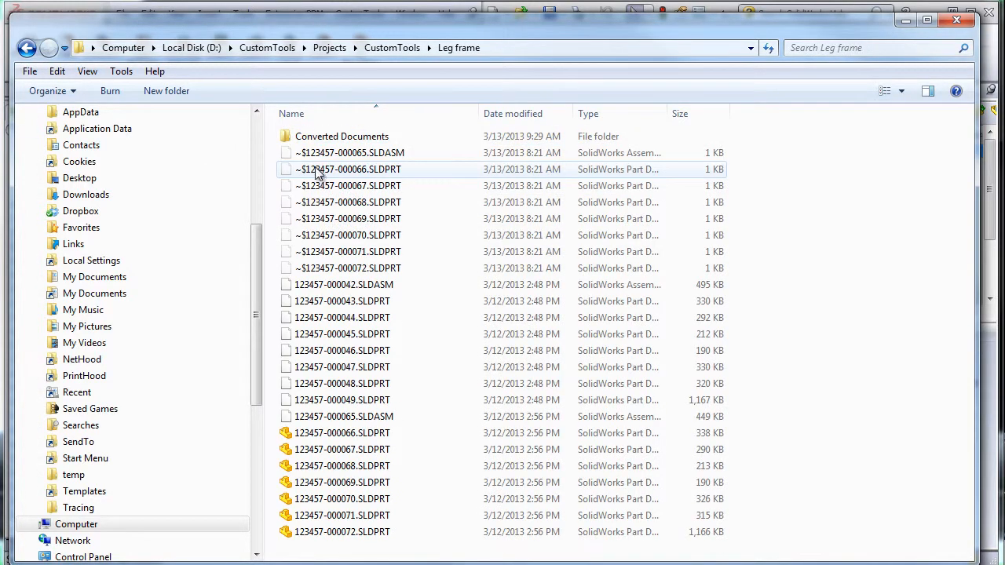
{"action": "double_click", "coordinate": [300, 138]}
{"action": "double_click", "coordinate": [300, 138]}
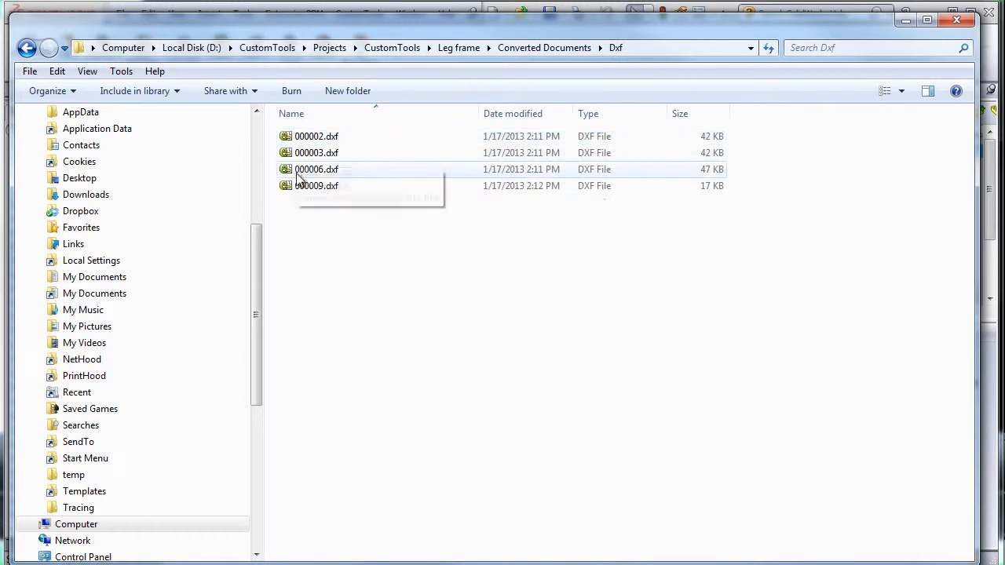
{"action": "key", "text": "alt+Left"}
{"action": "key", "text": "alt+Left"}
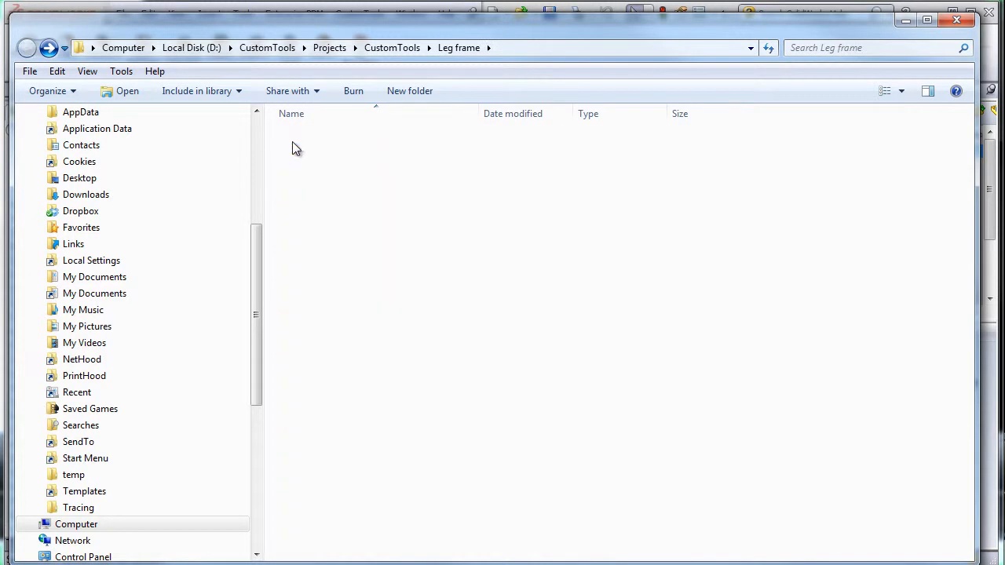
{"action": "key", "text": "alt+Left"}
- Inspect the DXF files in Main frame\Converted Documents\Dxf and return to the project folder
{"action": "double_click", "coordinate": [305, 185]}
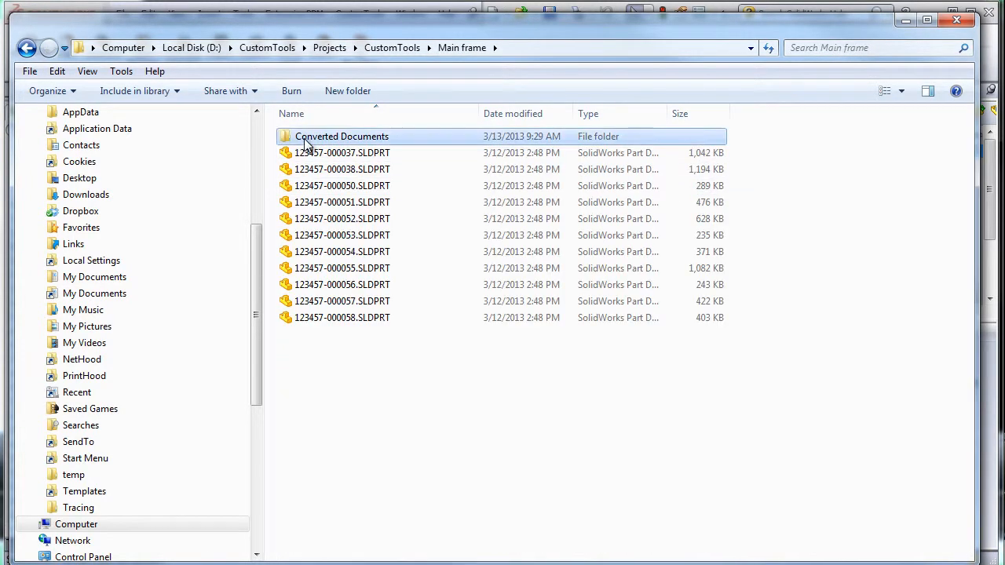
{"action": "double_click", "coordinate": [303, 139]}
{"action": "double_click", "coordinate": [301, 138]}
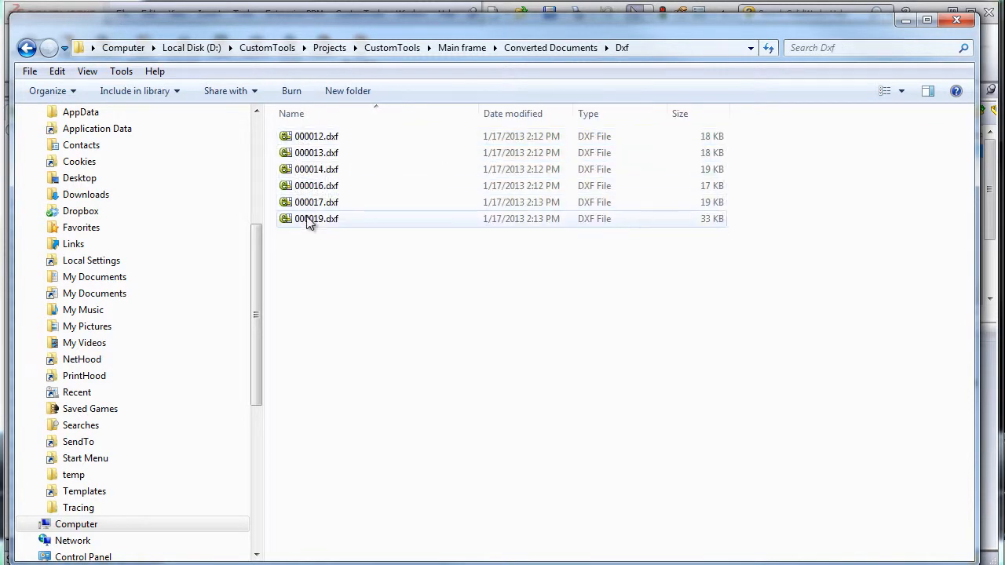
{"action": "key", "text": "alt+Left"}
{"action": "key", "text": "alt+Left"}
{"action": "key", "text": "alt+Left"}
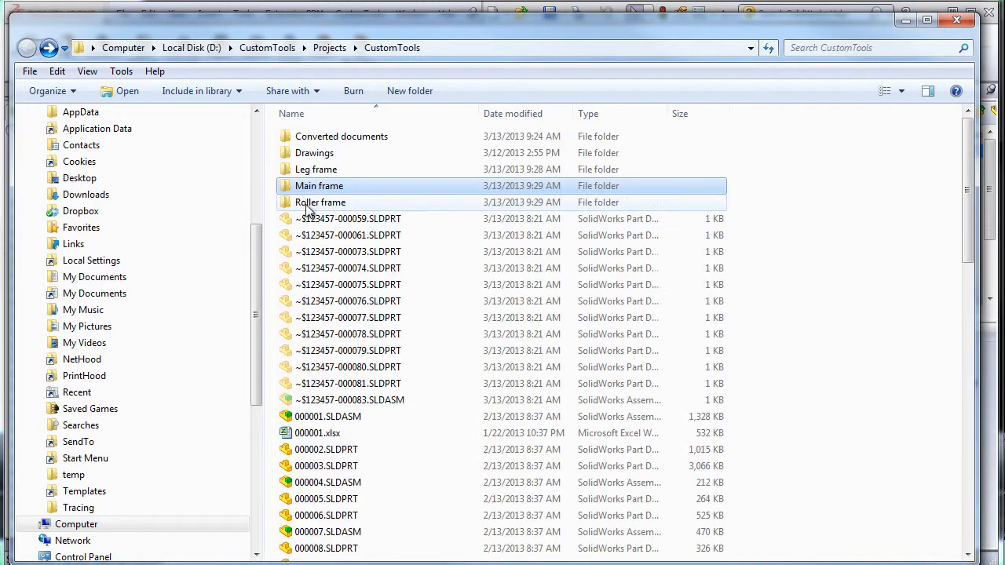
- Inspect the DXF files in Roller frame\Converted Documents\Dxf and close Windows Explorer
{"action": "double_click", "coordinate": [312, 203]}
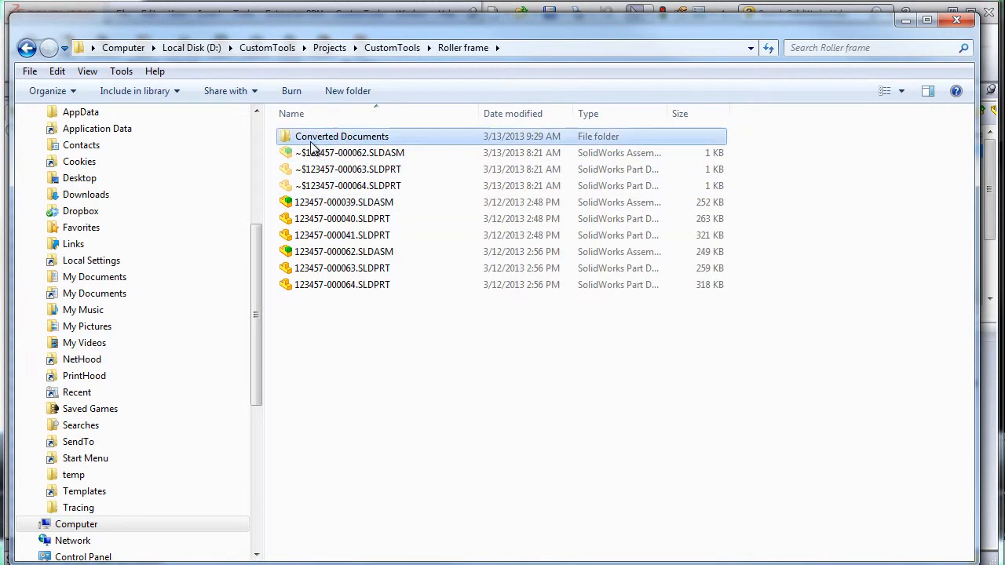
{"action": "double_click", "coordinate": [310, 138]}
{"action": "double_click", "coordinate": [311, 142]}
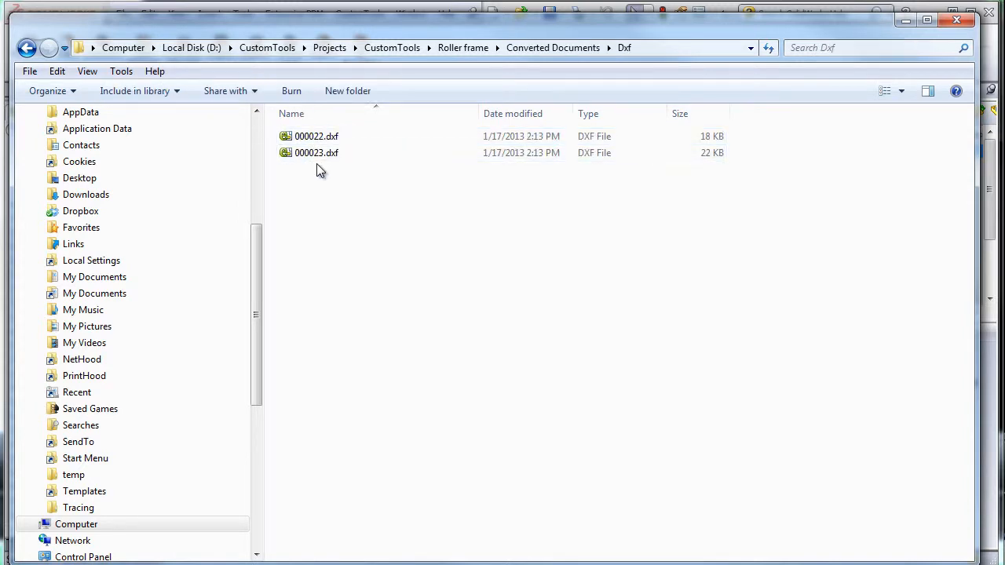
{"action": "left_click", "coordinate": [956, 19]}
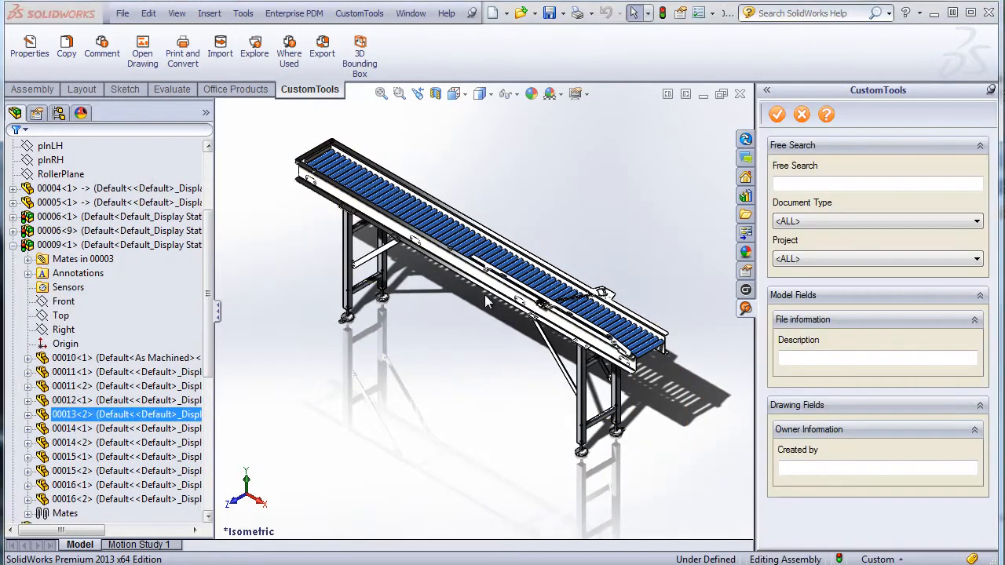
- Open the drawing of the flat diagonal leg brace on the conveyor's leg frame with CustomTools
{"action": "scroll", "coordinate": [366, 245], "scroll_direction": "down", "scroll_amount": 5}
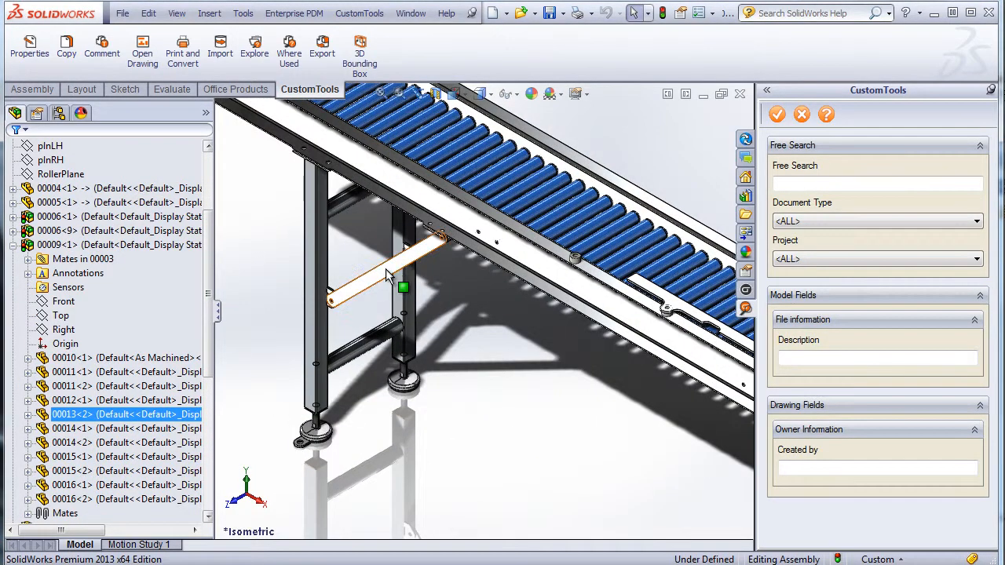
{"action": "left_click", "coordinate": [400, 261]}
{"action": "left_click", "coordinate": [142, 49]}
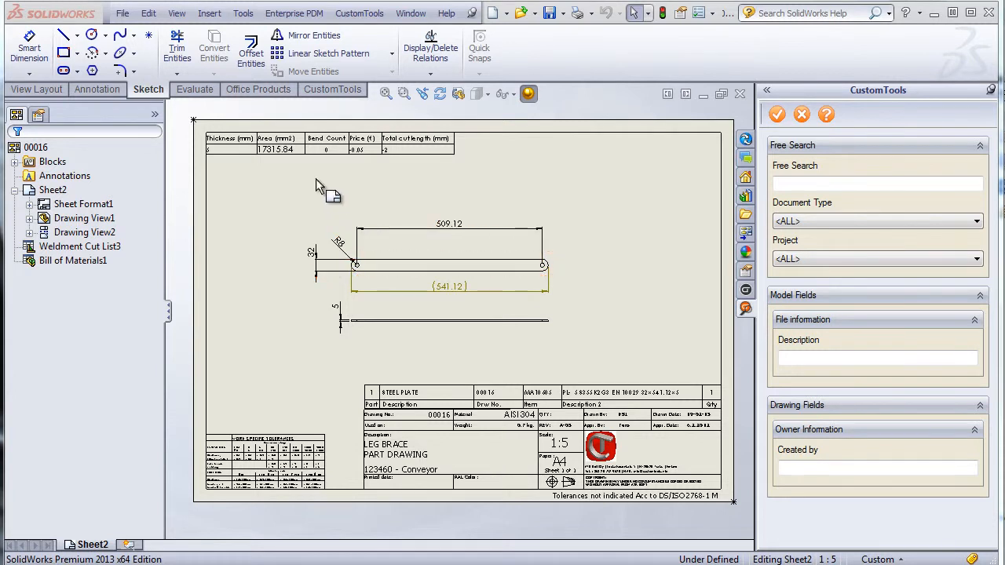
- Check the scale settings of Drawing View1, the leg brace's main view on Sheet2
{"action": "left_click", "coordinate": [407, 264]}
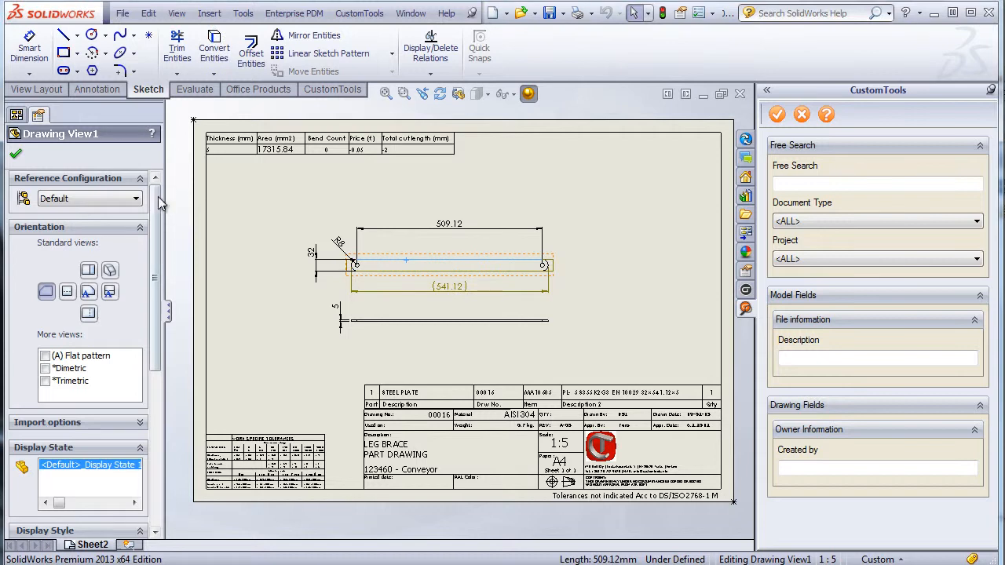
{"action": "scroll", "coordinate": [159, 202], "scroll_direction": "down", "scroll_amount": 5}
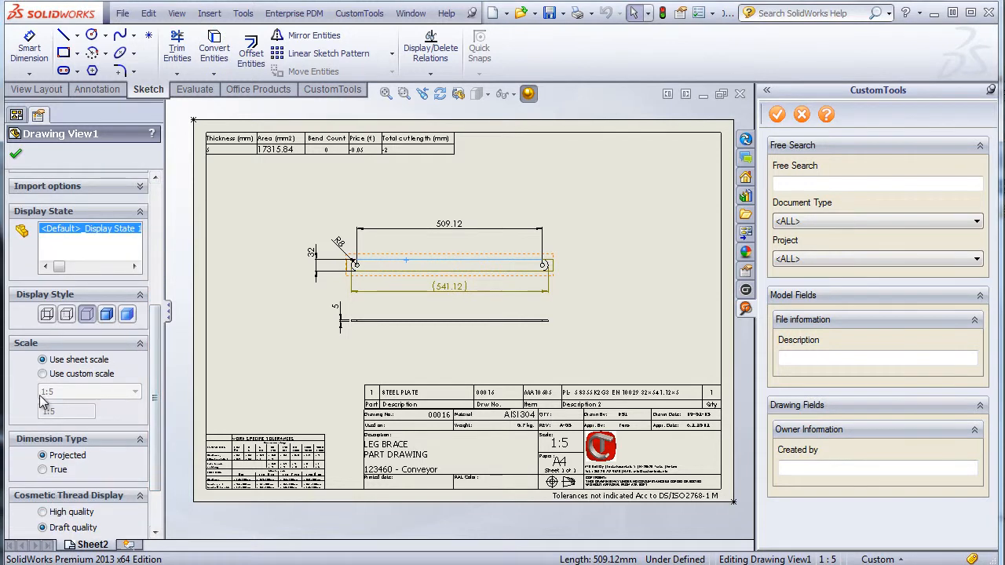
{"action": "left_click", "coordinate": [16, 158]}
- Generate a DXF sheet with the leg brace's flat pattern using the CustomTools CNC Tool
{"action": "left_click", "coordinate": [323, 87]}
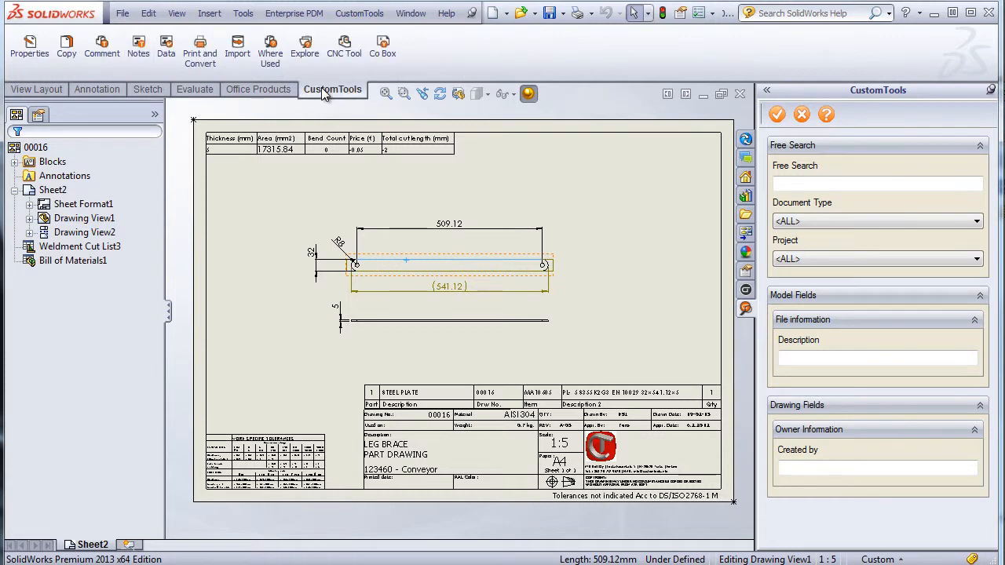
{"action": "left_click", "coordinate": [354, 63]}
{"action": "left_click", "coordinate": [344, 47]}
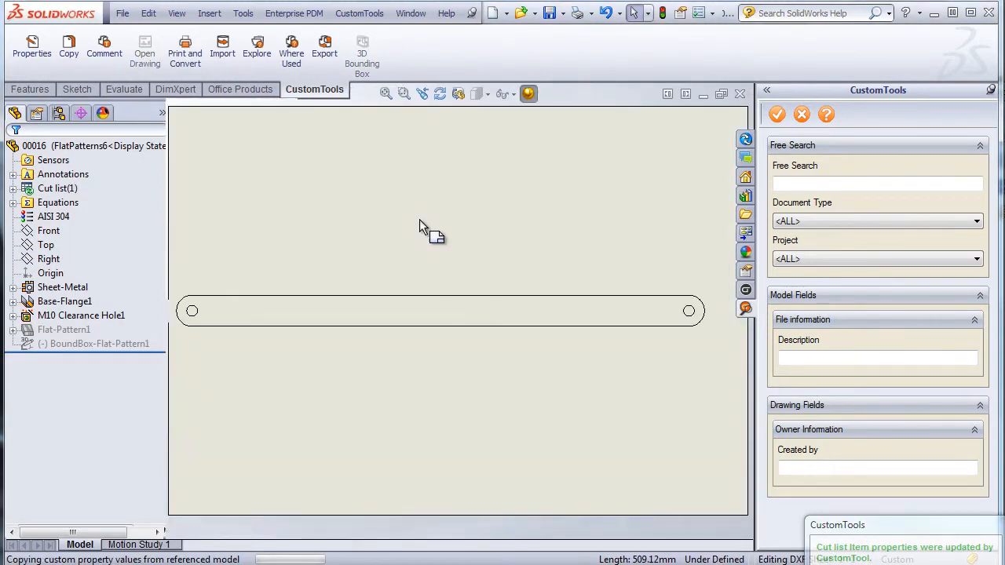
- Check the scale settings of the flat pattern view on the DXF Sheet
{"action": "left_click", "coordinate": [450, 300]}
{"action": "scroll", "coordinate": [157, 227], "scroll_direction": "down", "scroll_amount": 1}
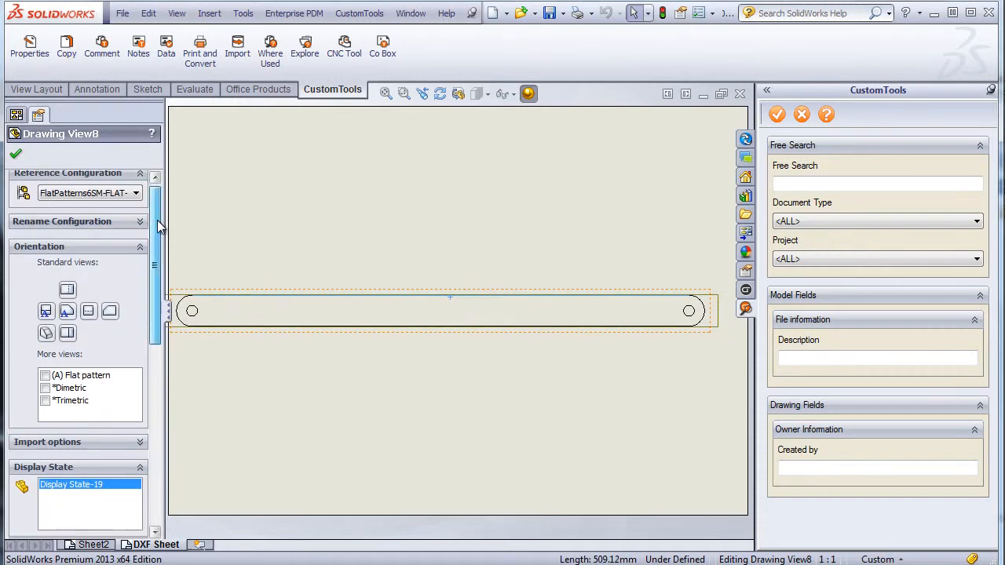
{"action": "left_click_drag", "start_coordinate": [157, 227], "coordinate": [167, 355]}
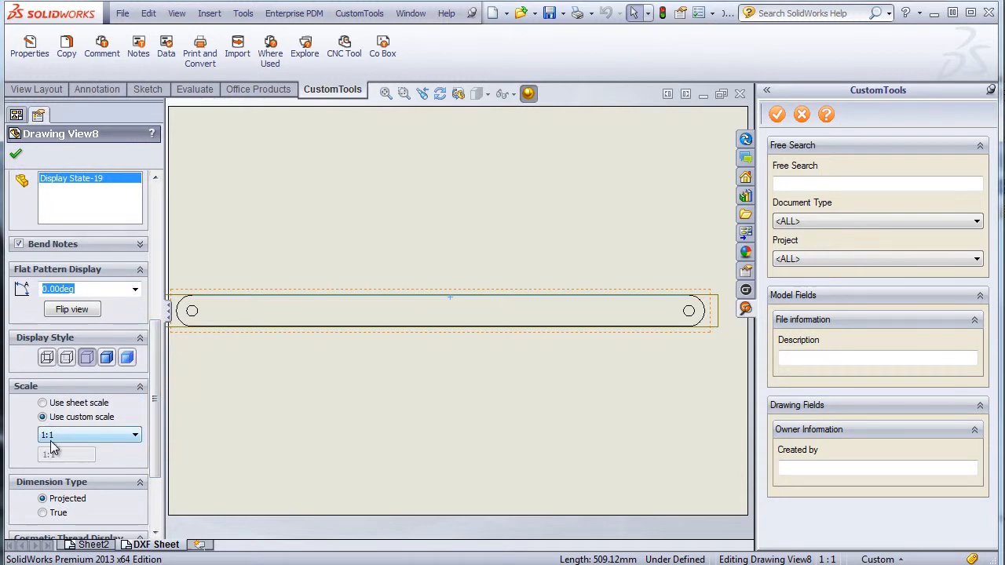
{"action": "left_click", "coordinate": [16, 154]}
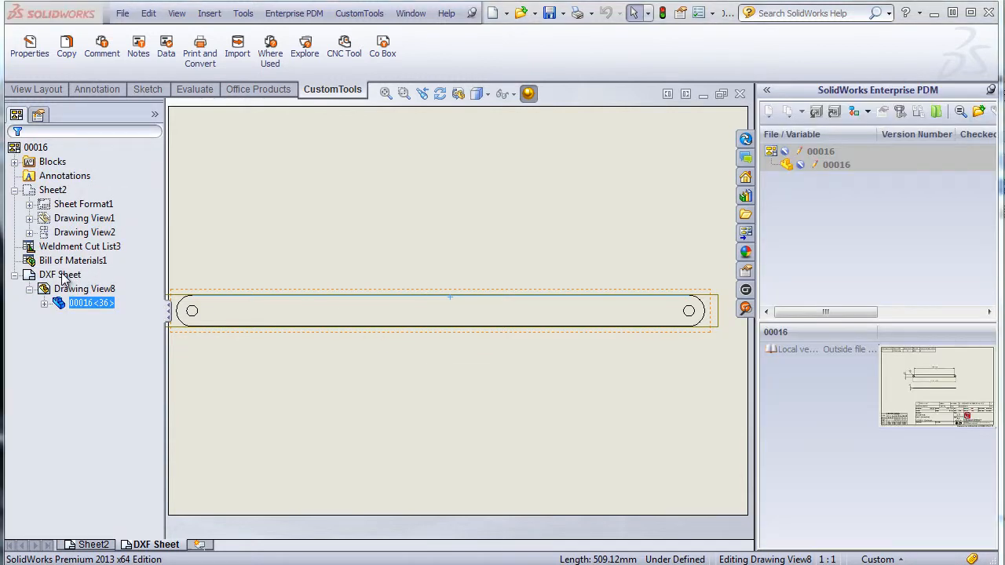
- Save the 00016 drawing to run its Dxf conversion, and open the Dxf subfolder beside the drawing in Windows Explorer
{"action": "left_click", "coordinate": [550, 13]}
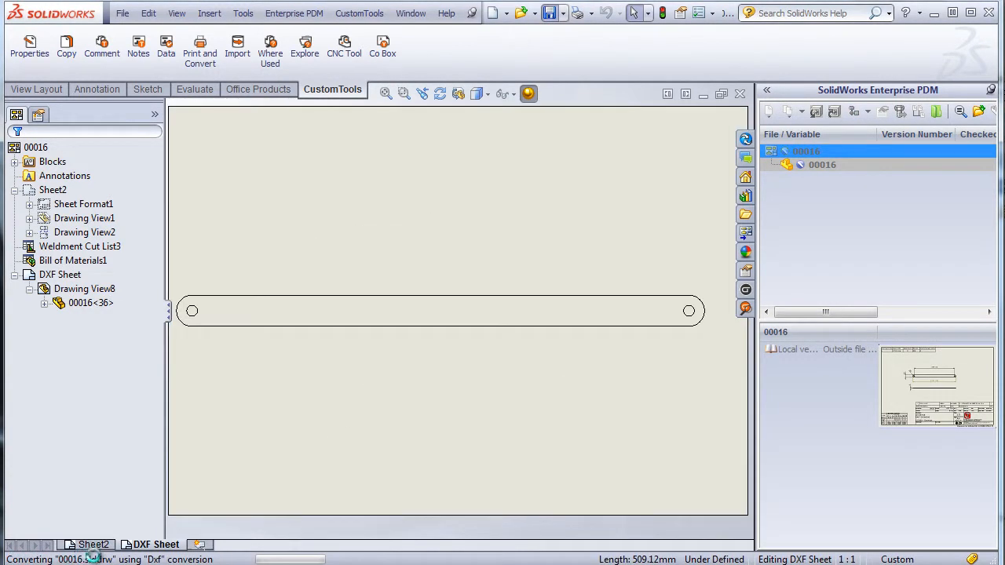
{"action": "left_click", "coordinate": [306, 51]}
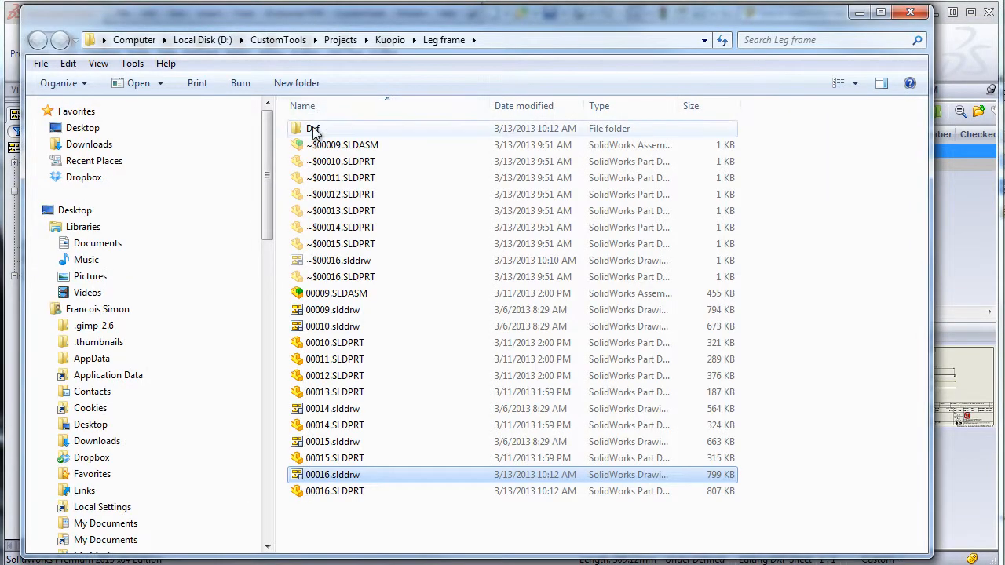
{"action": "double_click", "coordinate": [313, 128]}
{"action": "left_click", "coordinate": [309, 129]}
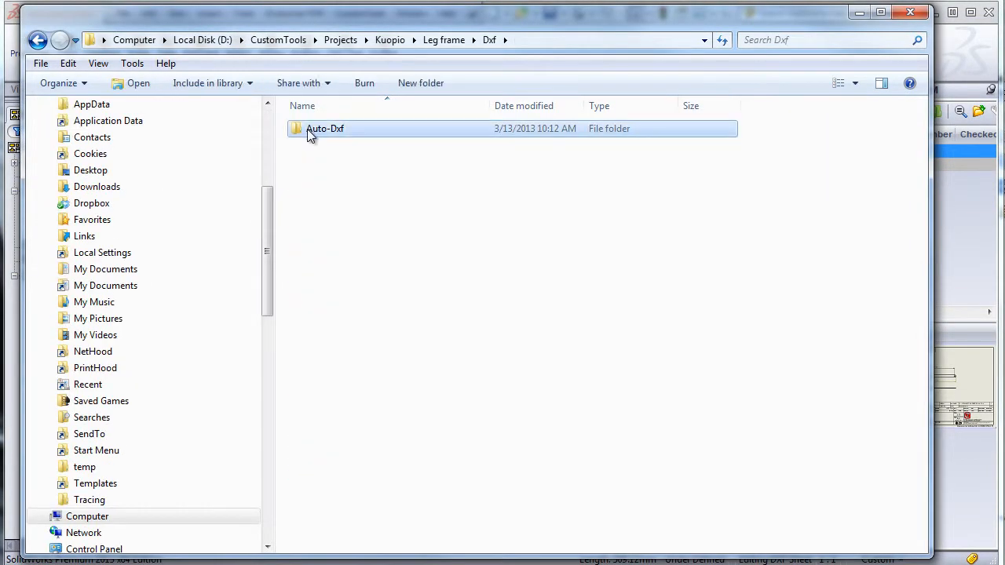
- View 00016.dxf from the Auto-Dxf folder in eDrawings, and close both the viewer and Windows Explorer
{"action": "double_click", "coordinate": [307, 128]}
{"action": "double_click", "coordinate": [306, 129]}
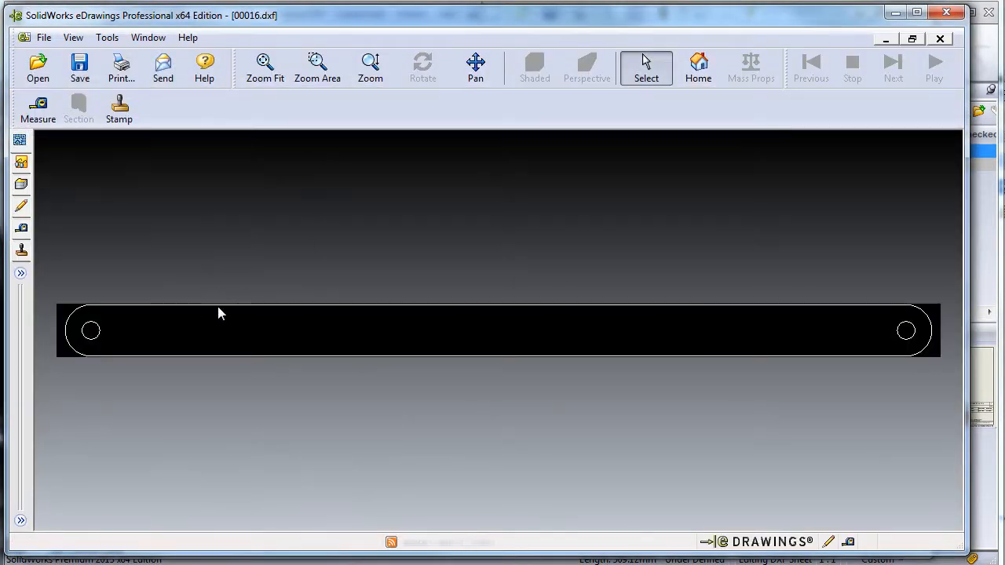
{"action": "left_click", "coordinate": [946, 13]}
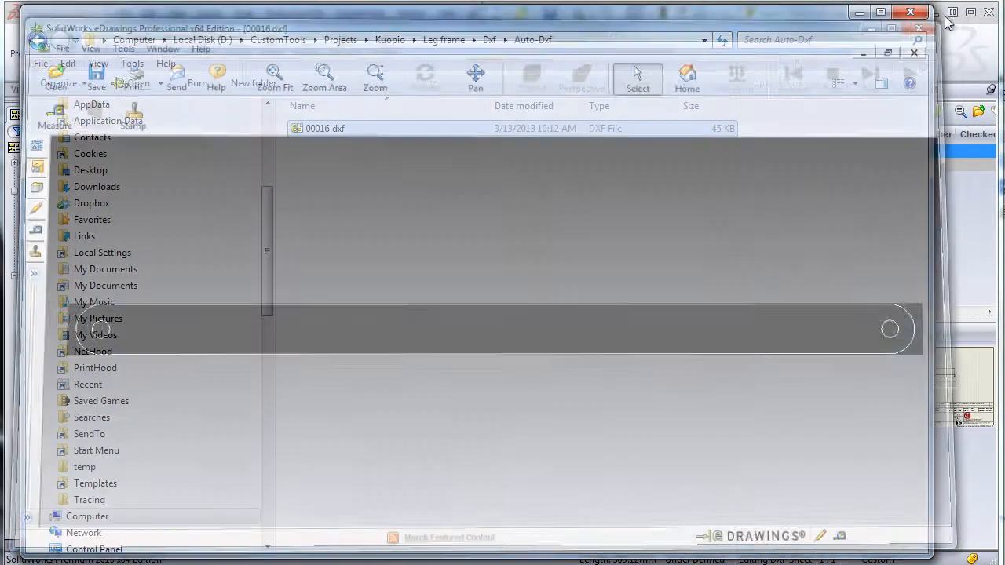
{"action": "left_click", "coordinate": [920, 17]}
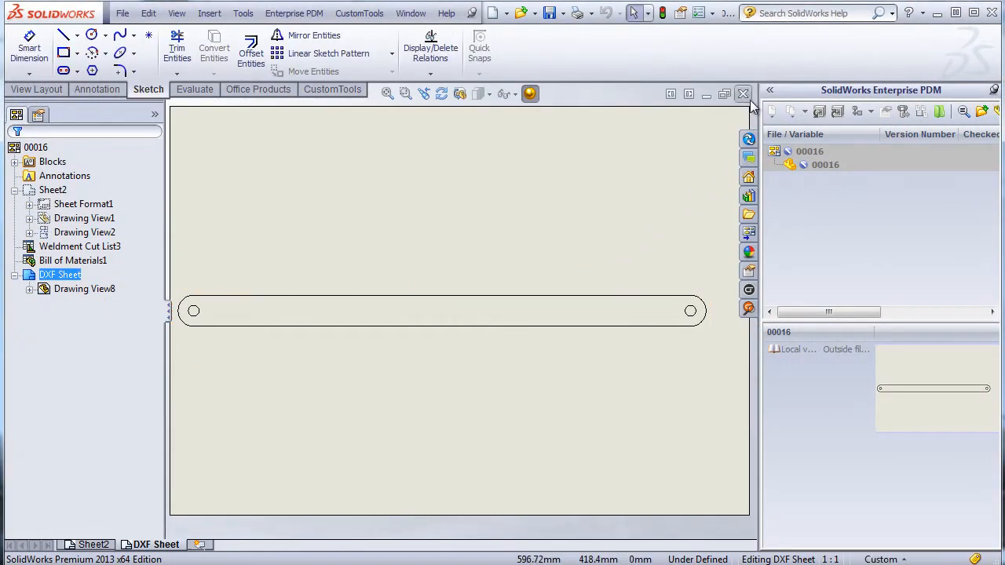
- Close the 00016 drawing and create a new part from the Weldment template
{"action": "left_click", "coordinate": [744, 94]}
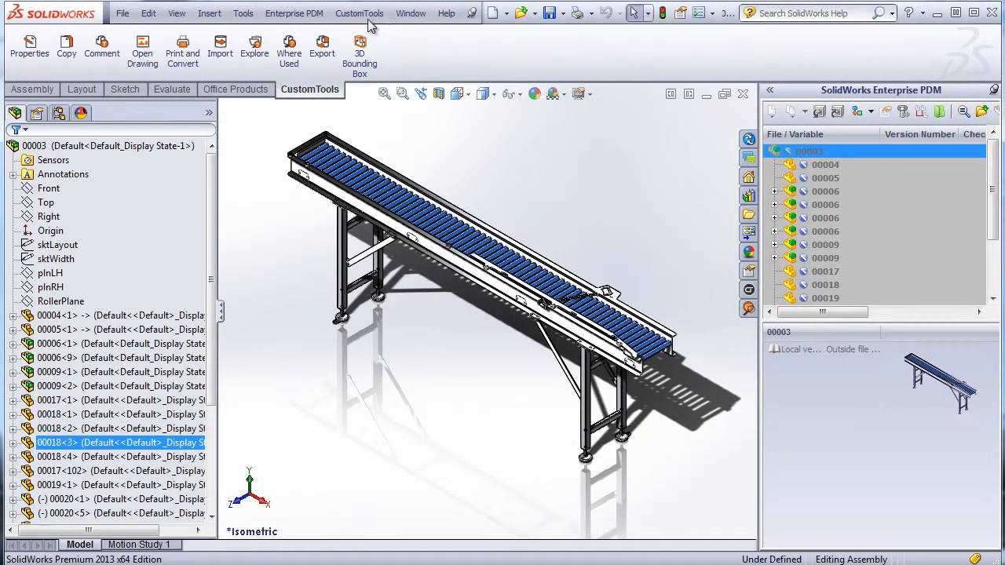
{"action": "left_click", "coordinate": [124, 14]}
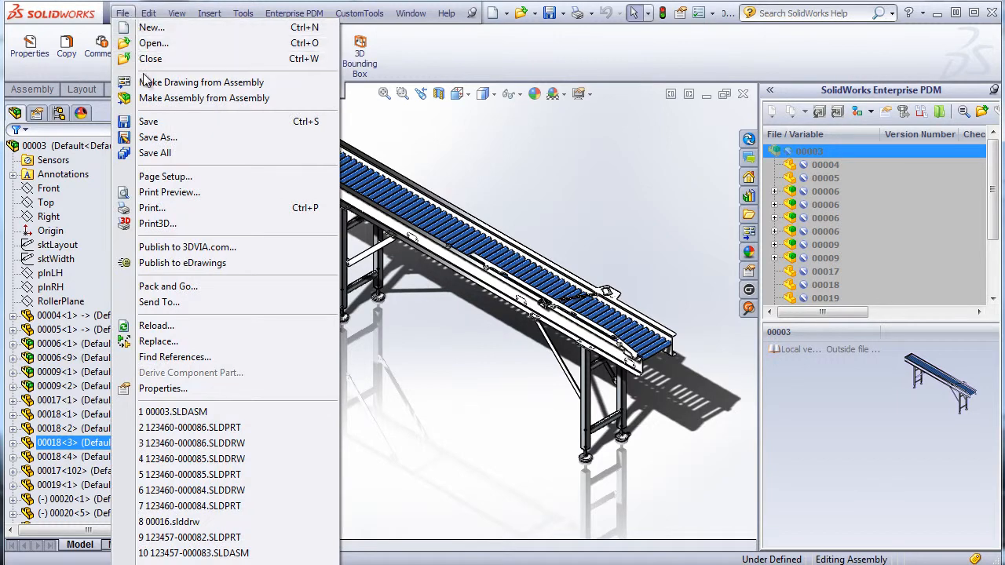
{"action": "left_click", "coordinate": [142, 28]}
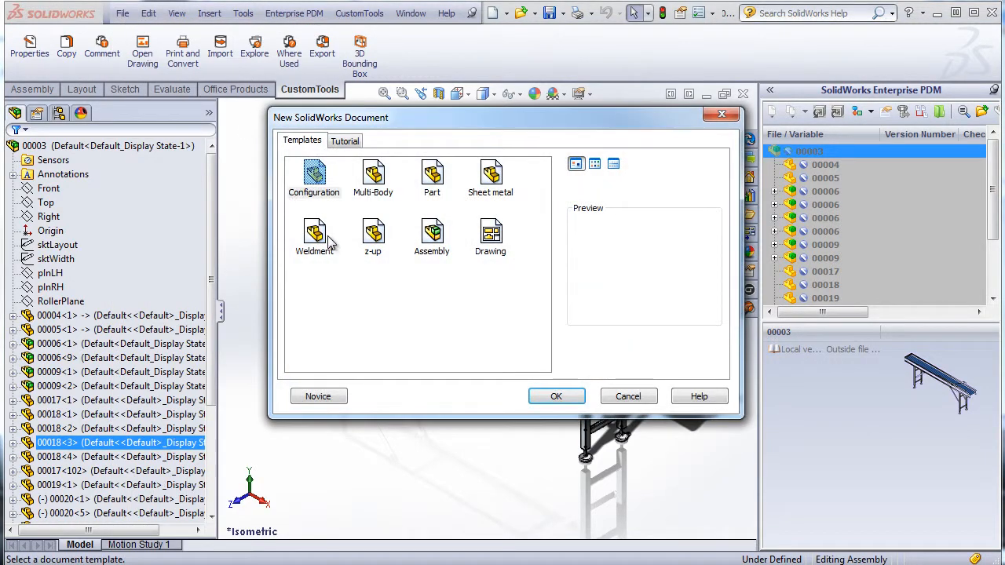
{"action": "left_click", "coordinate": [316, 236]}
{"action": "left_click", "coordinate": [554, 397]}
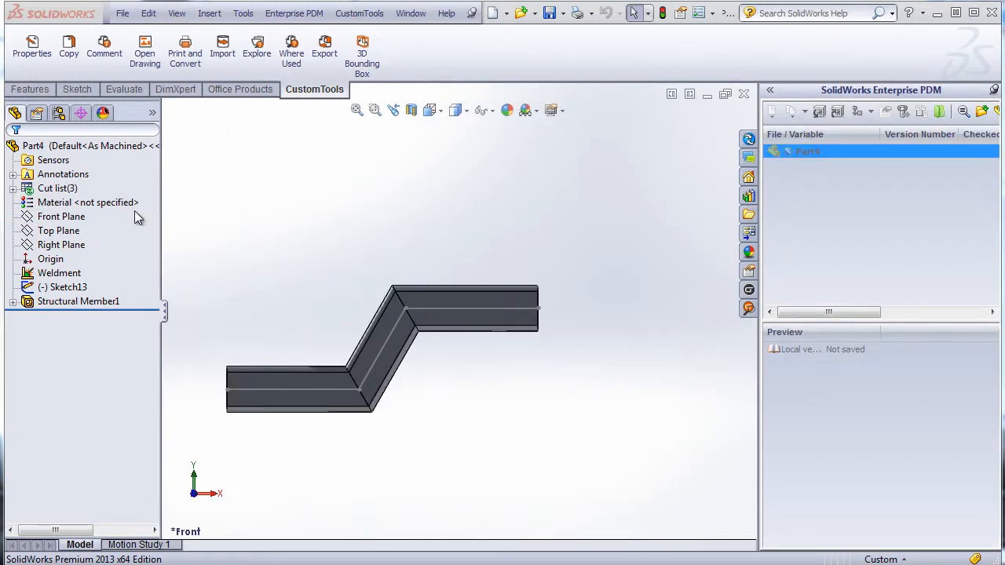
- Apply the CustomTools custom properties to the new weldment part with drawing number 000087
{"action": "left_click", "coordinate": [30, 44]}
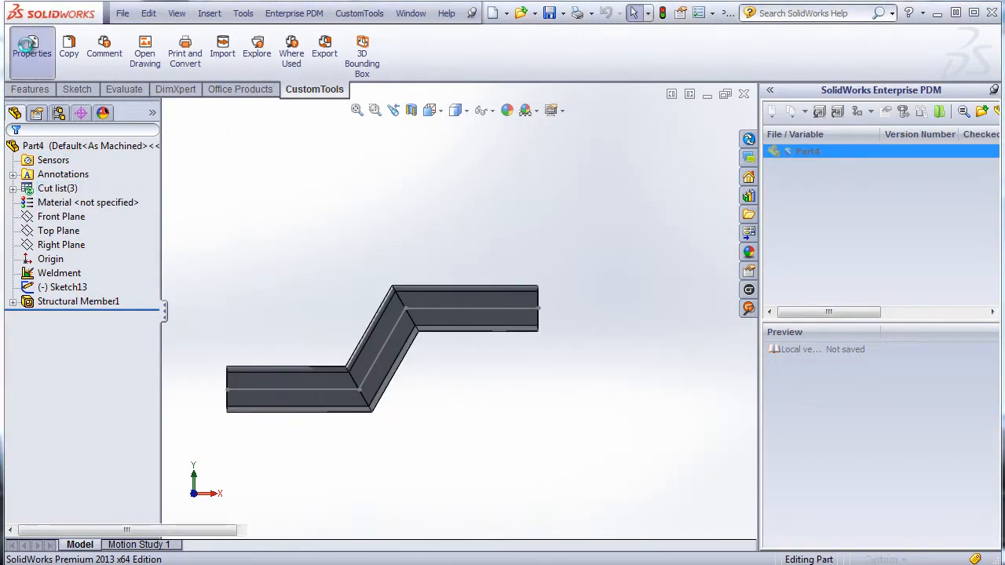
{"action": "scroll", "coordinate": [252, 197], "scroll_direction": "down", "scroll_amount": 5}
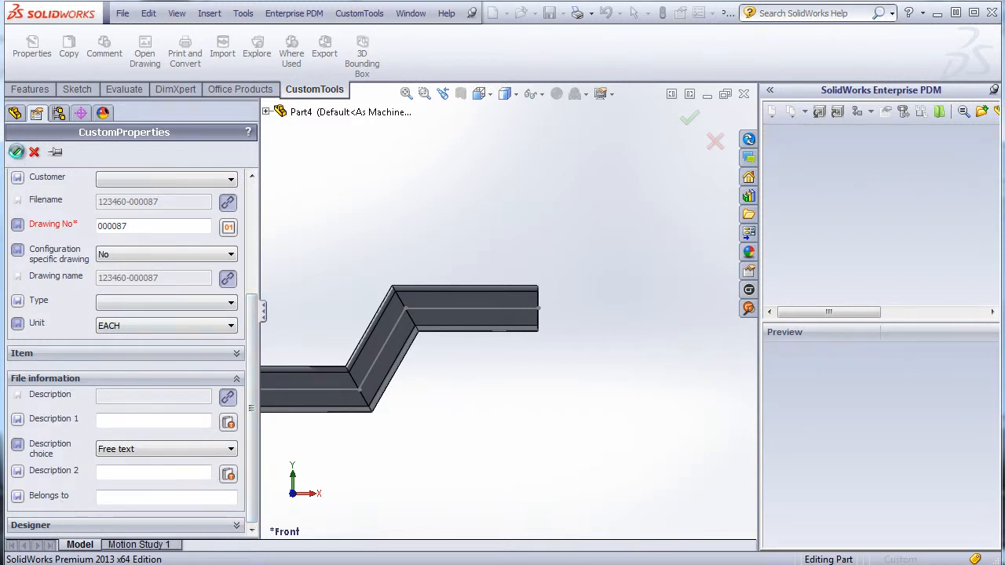
{"action": "left_click", "coordinate": [15, 153]}
- Update the weldment part's cut list and expand it to show its items
{"action": "left_click", "coordinate": [51, 188]}
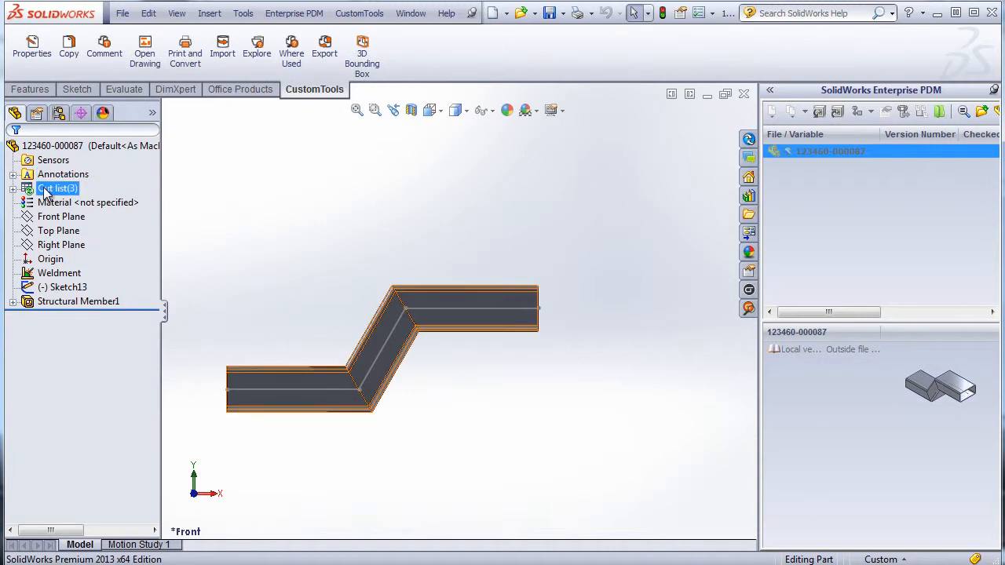
{"action": "right_click", "coordinate": [51, 188]}
{"action": "left_click", "coordinate": [87, 302]}
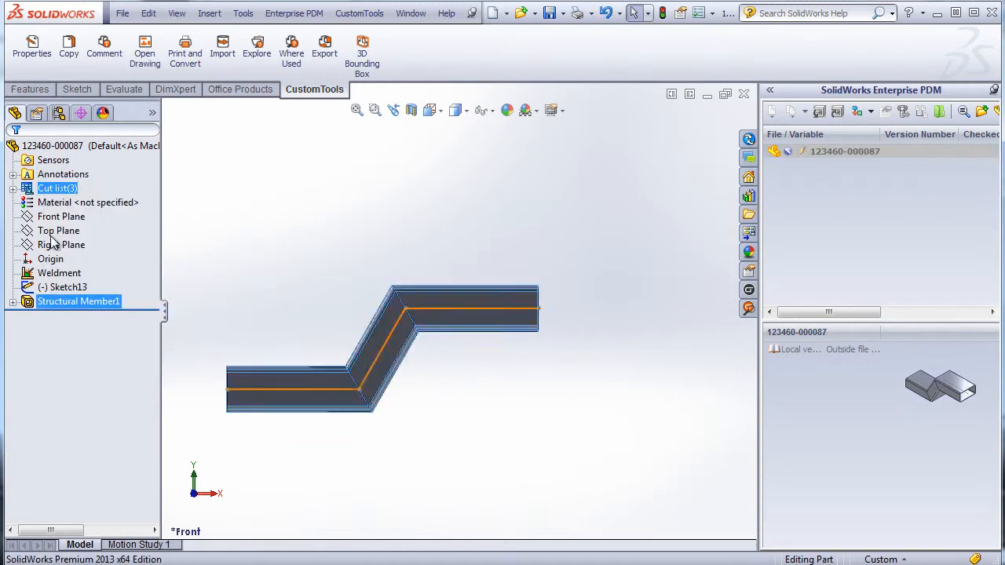
{"action": "left_click", "coordinate": [13, 188]}
- Review Cut-List-Item1's properties in the Cut-List Properties dialog and in CustomTools
{"action": "left_click", "coordinate": [48, 202]}
{"action": "left_click", "coordinate": [76, 204]}
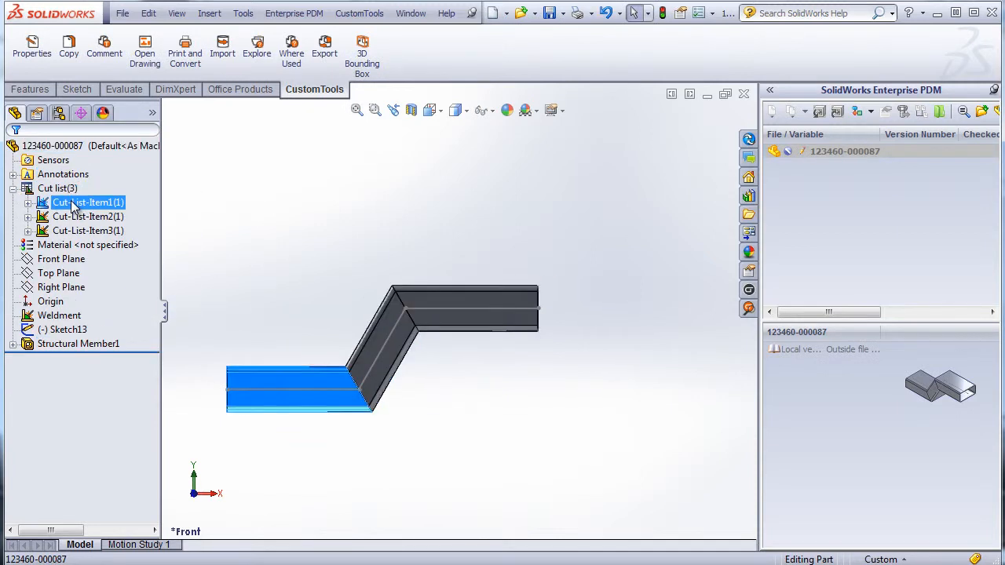
{"action": "right_click", "coordinate": [74, 204]}
{"action": "left_click", "coordinate": [116, 228]}
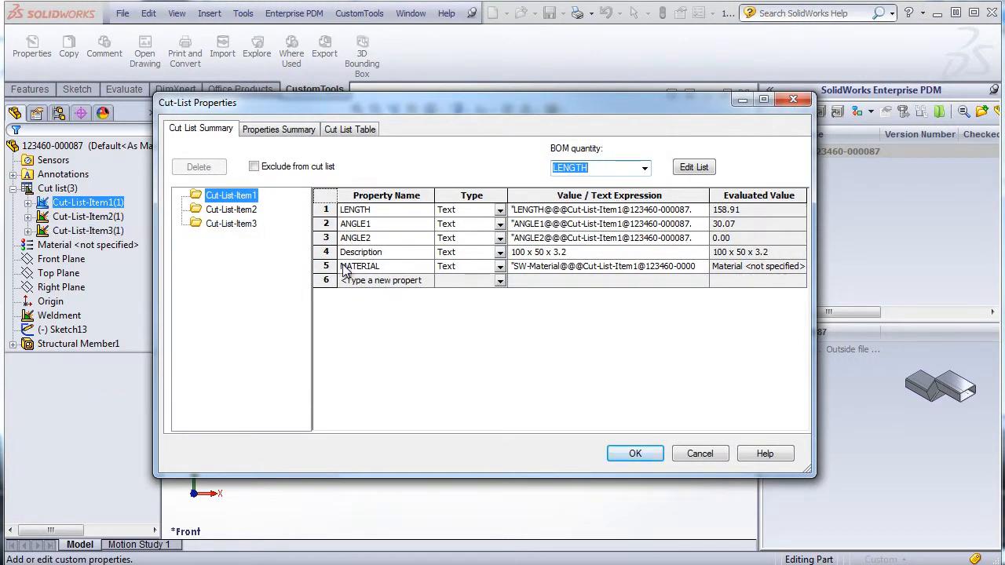
{"action": "left_click", "coordinate": [702, 454]}
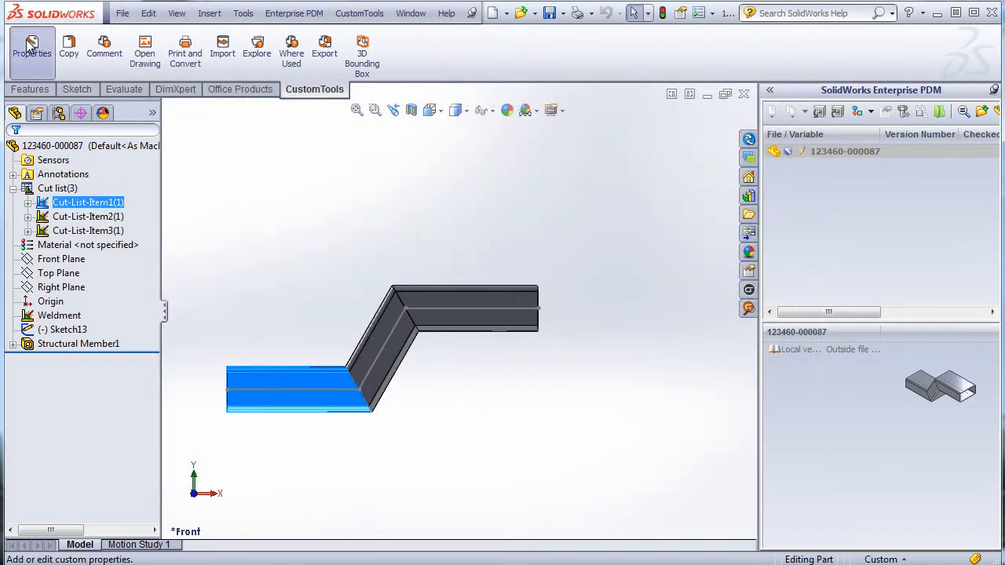
{"action": "left_click", "coordinate": [31, 46]}
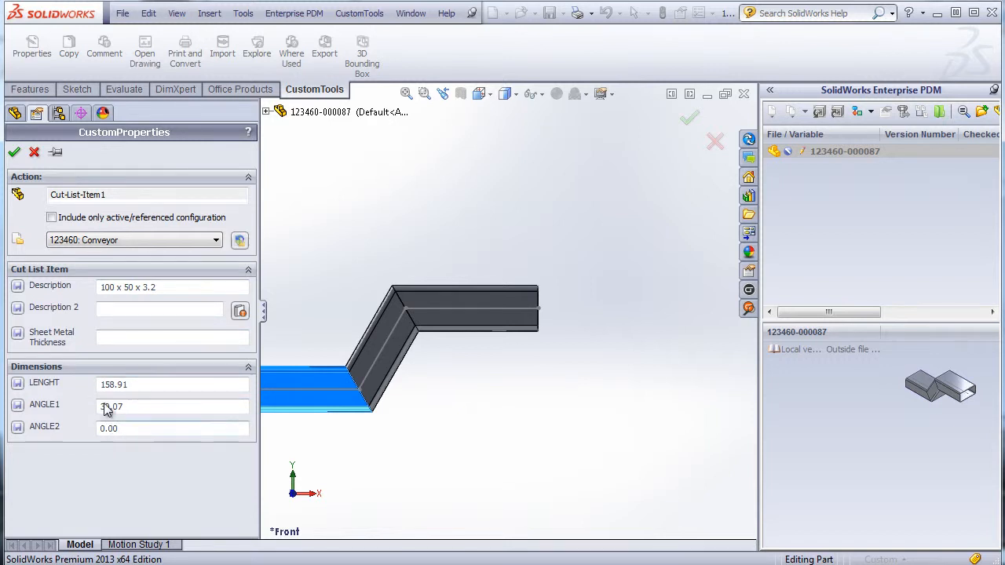
{"action": "left_click", "coordinate": [14, 153]}
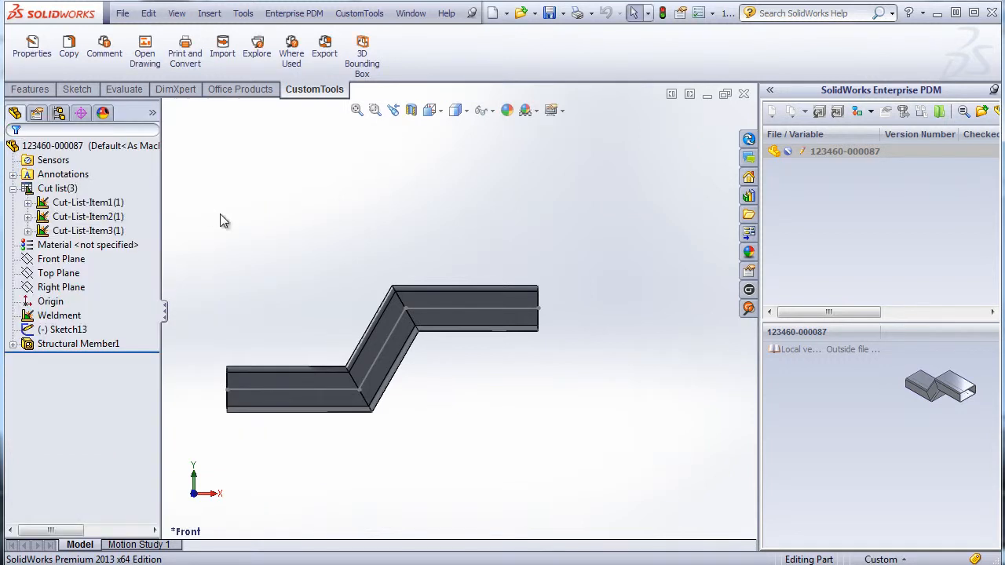
{"action": "left_click", "coordinate": [409, 14]}
{"action": "left_click", "coordinate": [444, 123]}
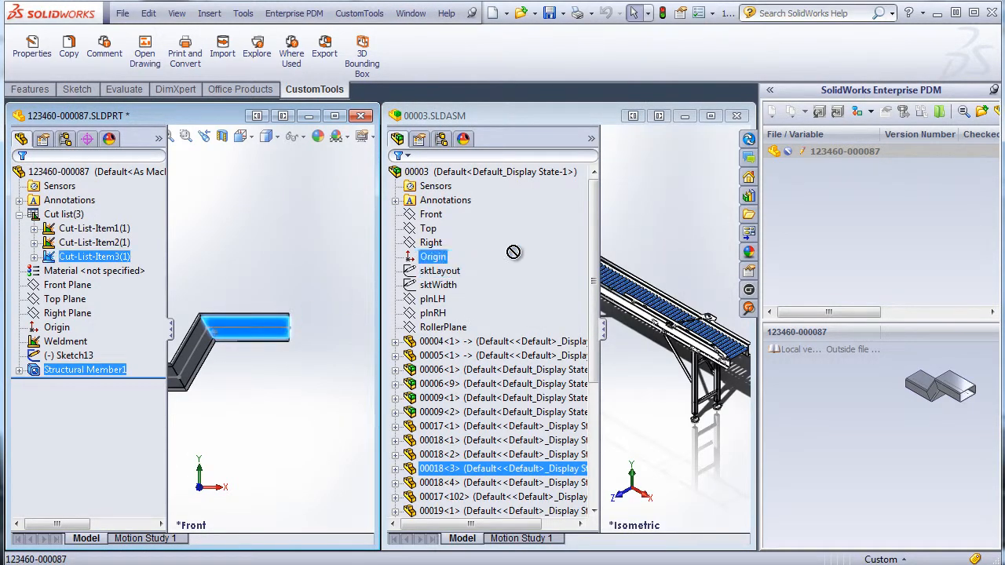
{"action": "left_click_drag", "start_coordinate": [513, 252], "coordinate": [664, 248]}
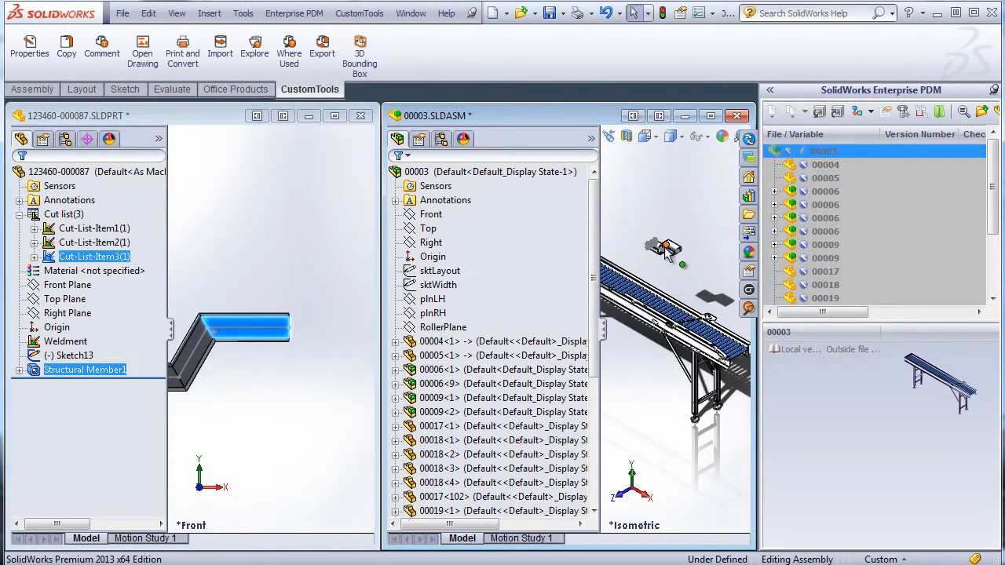
{"action": "left_click", "coordinate": [549, 14]}
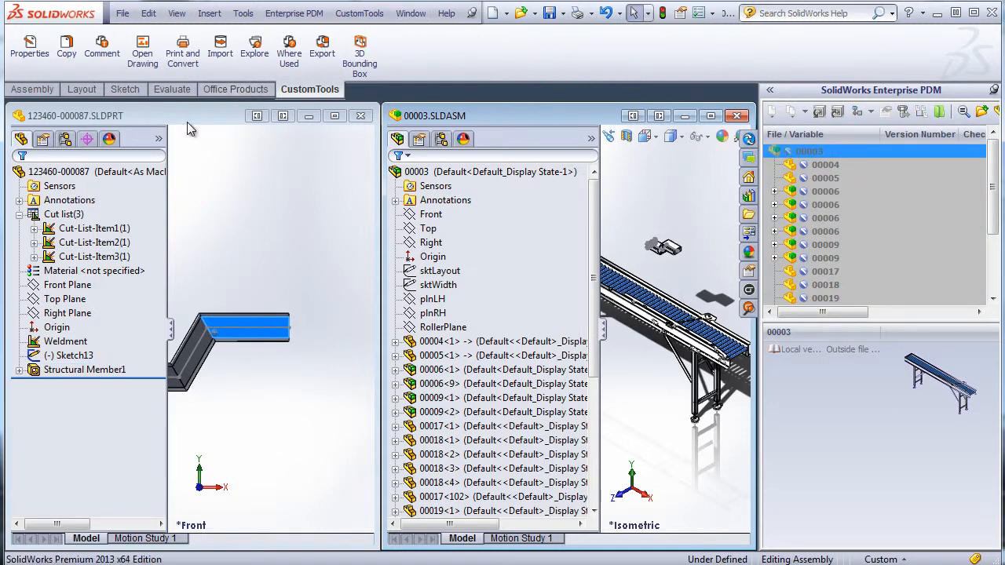
{"action": "left_click", "coordinate": [32, 47]}
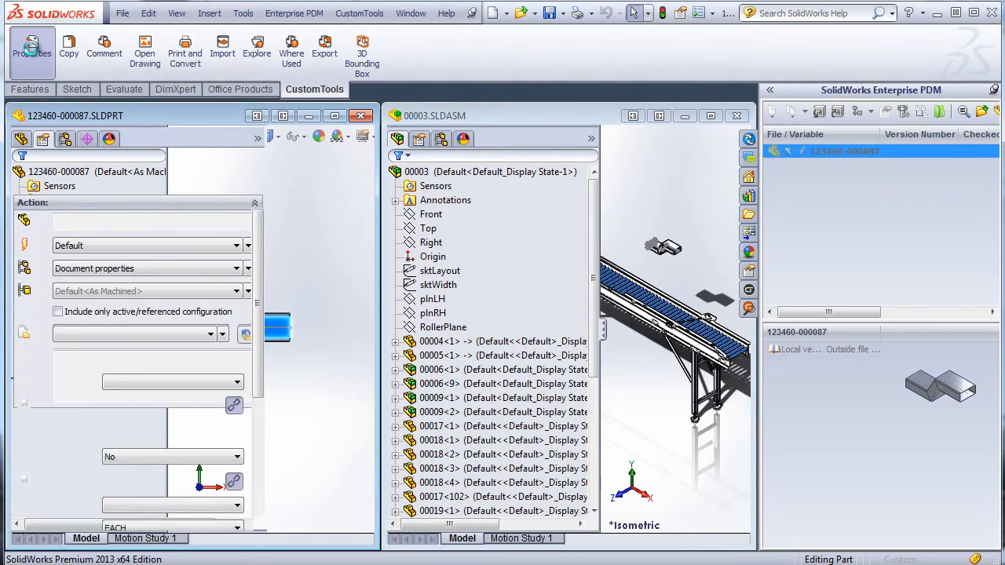
{"action": "left_click_drag", "start_coordinate": [258, 231], "coordinate": [270, 403]}
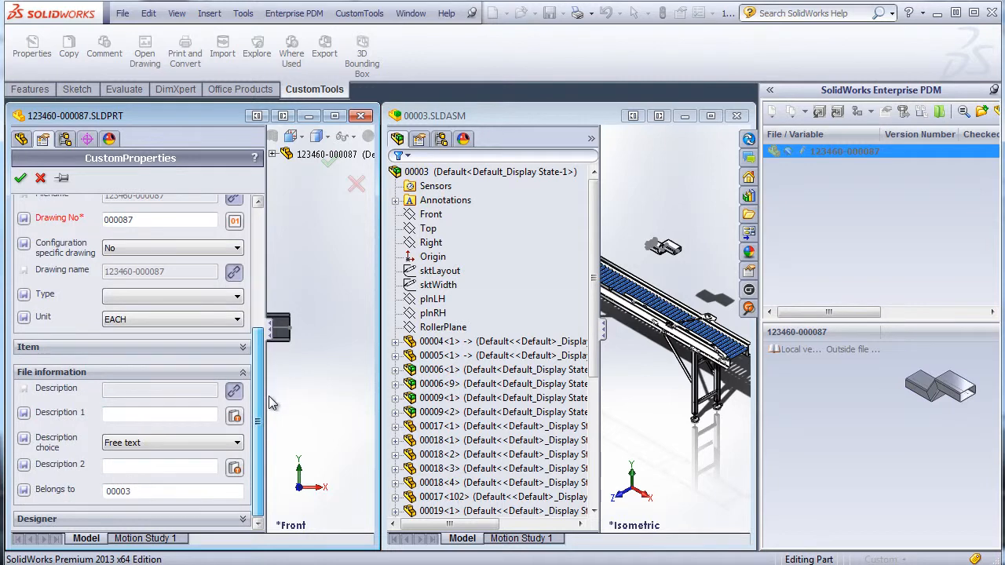
{"action": "left_click", "coordinate": [40, 177]}
- Close the 00003 assembly and maximize the weldment part's window
{"action": "left_click", "coordinate": [550, 171]}
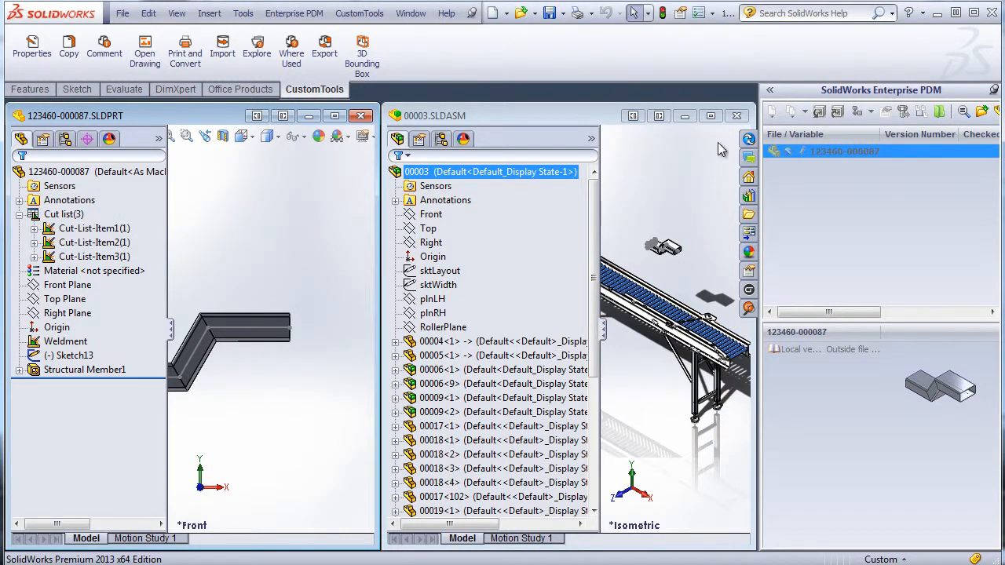
{"action": "left_click", "coordinate": [736, 116]}
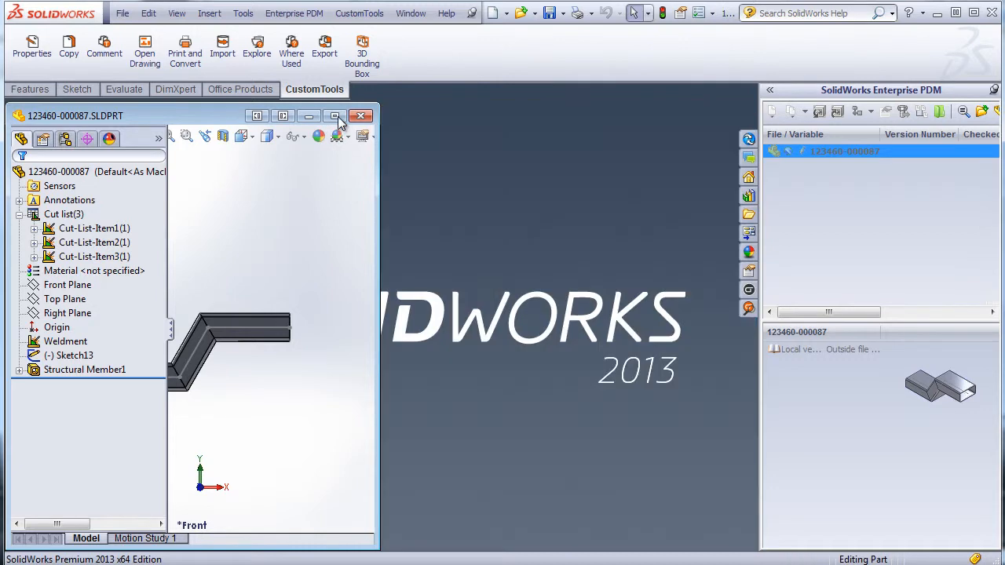
{"action": "left_click", "coordinate": [335, 117]}
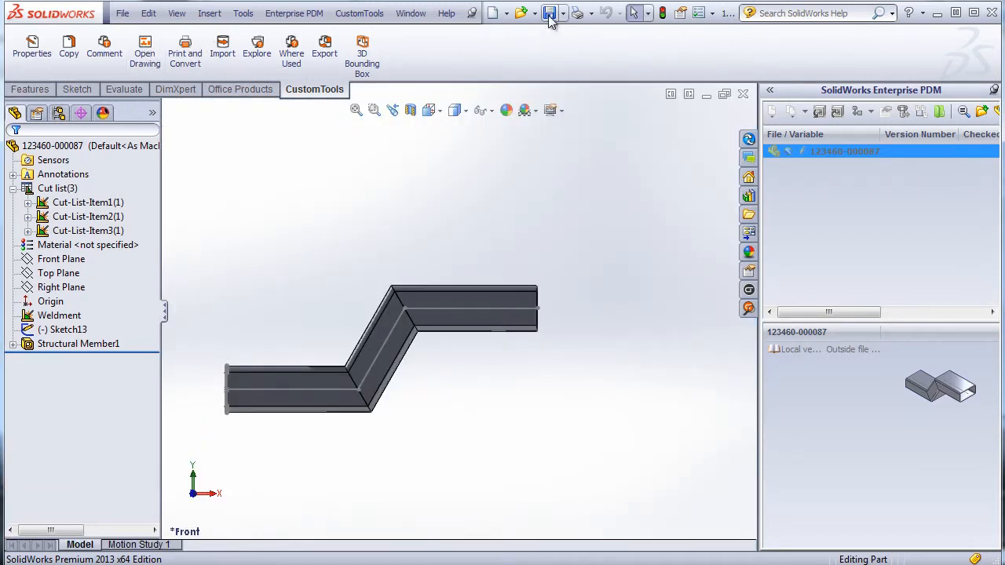
- Create a drawing from the weldment part using the A3-L-Weldement Edge Team.slddrt sheet format
{"action": "left_click", "coordinate": [124, 14]}
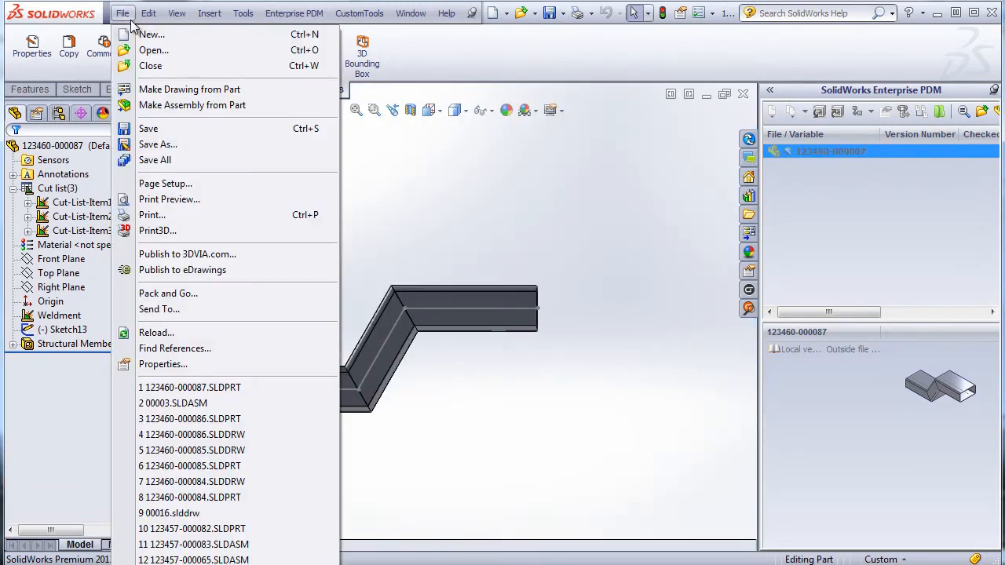
{"action": "left_click", "coordinate": [141, 96]}
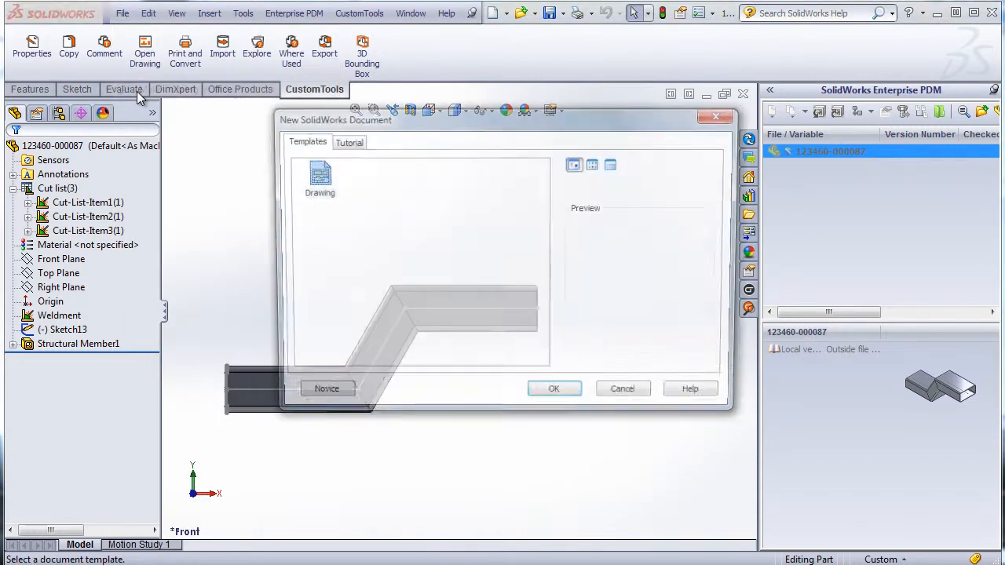
{"action": "left_click", "coordinate": [556, 397]}
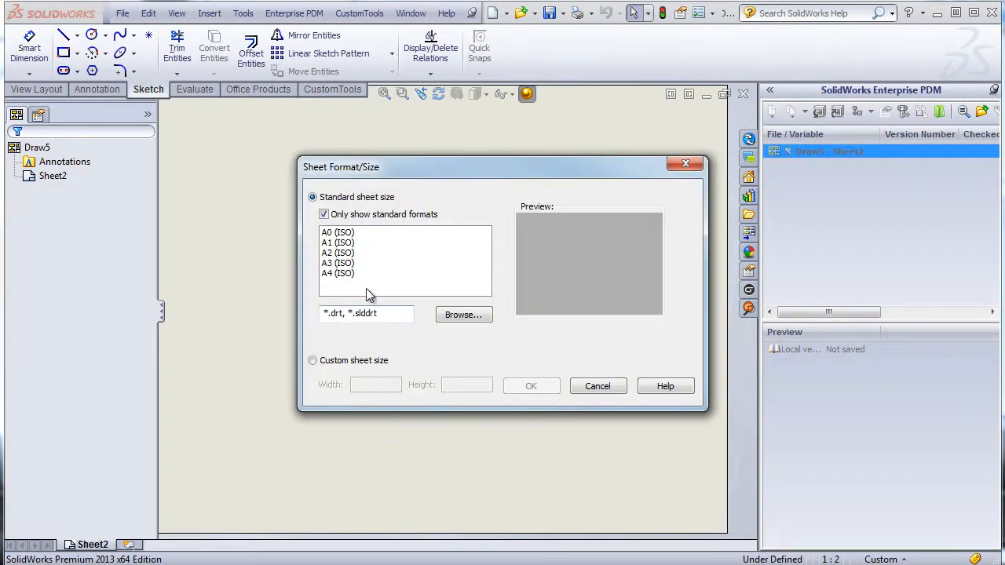
{"action": "left_click", "coordinate": [339, 273]}
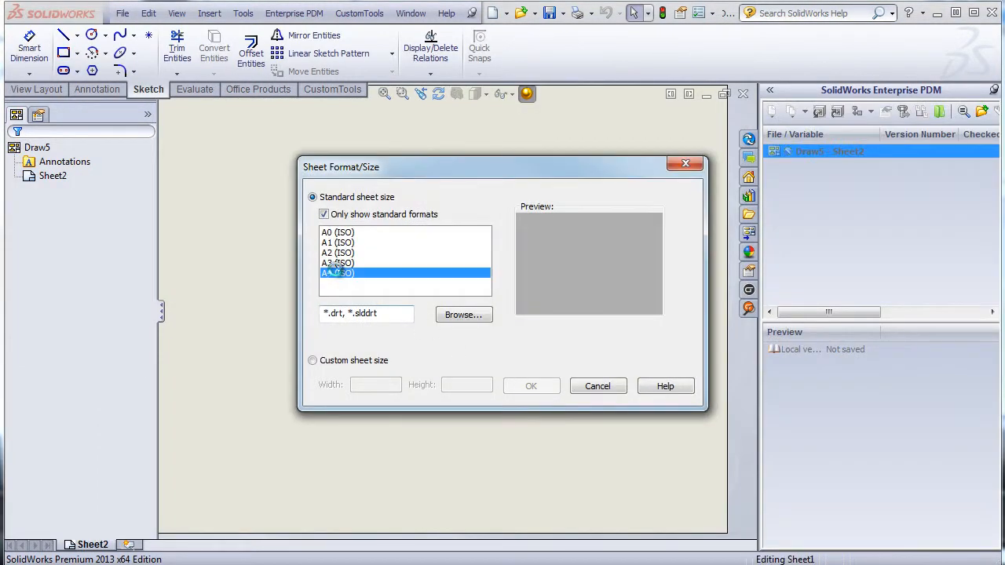
{"action": "left_click", "coordinate": [482, 323]}
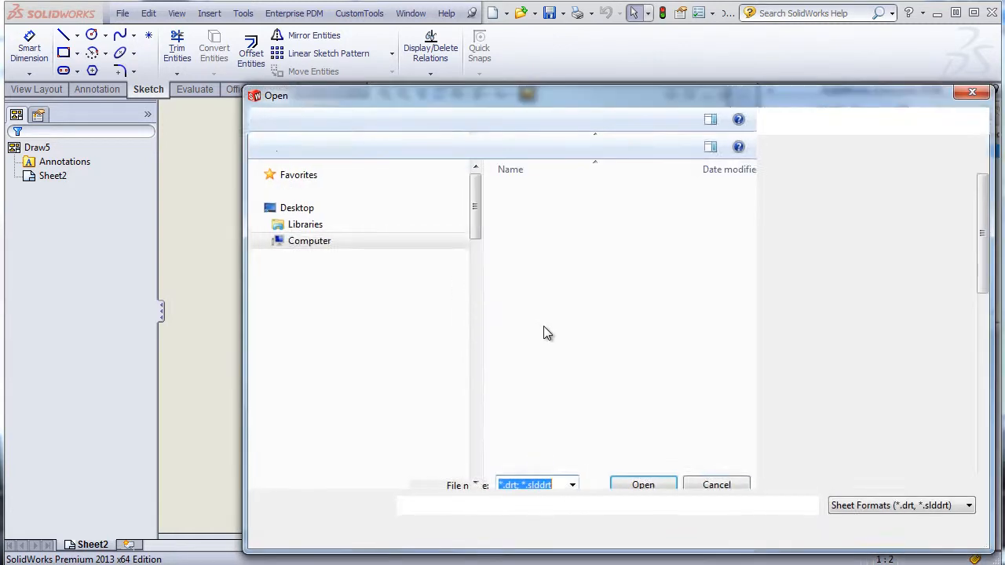
{"action": "scroll", "coordinate": [970, 314], "scroll_direction": "down", "scroll_amount": 7}
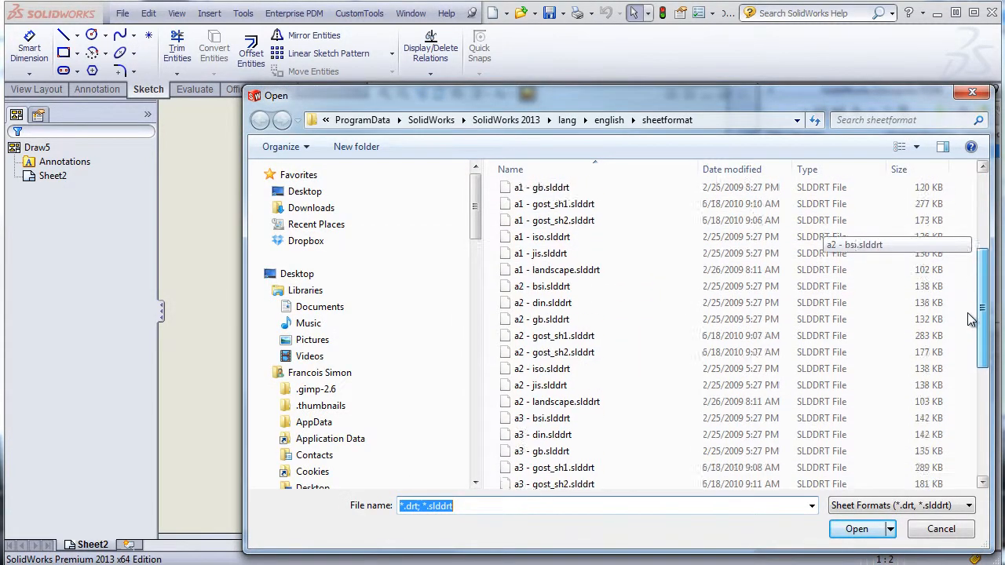
{"action": "left_click", "coordinate": [598, 412]}
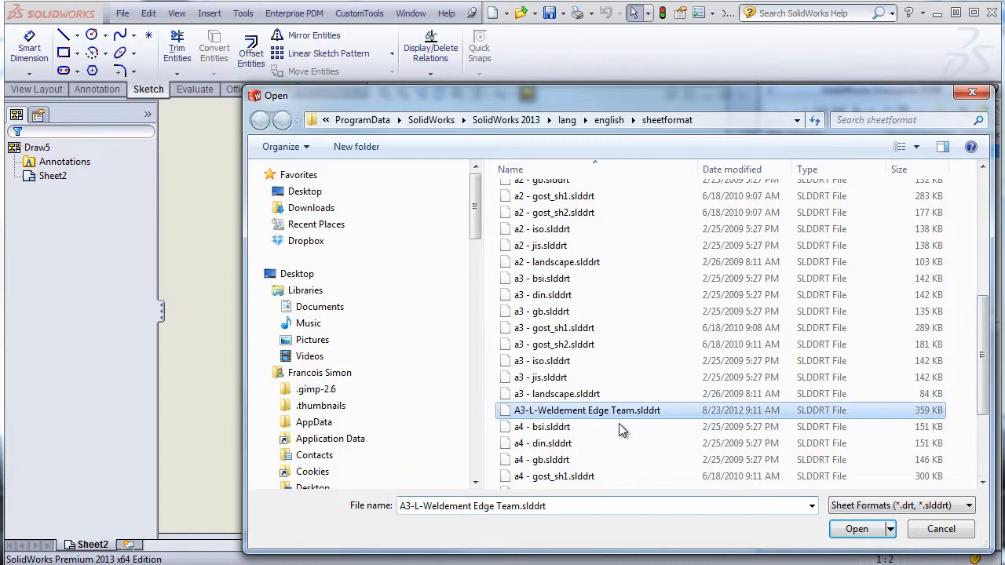
{"action": "left_click", "coordinate": [856, 528]}
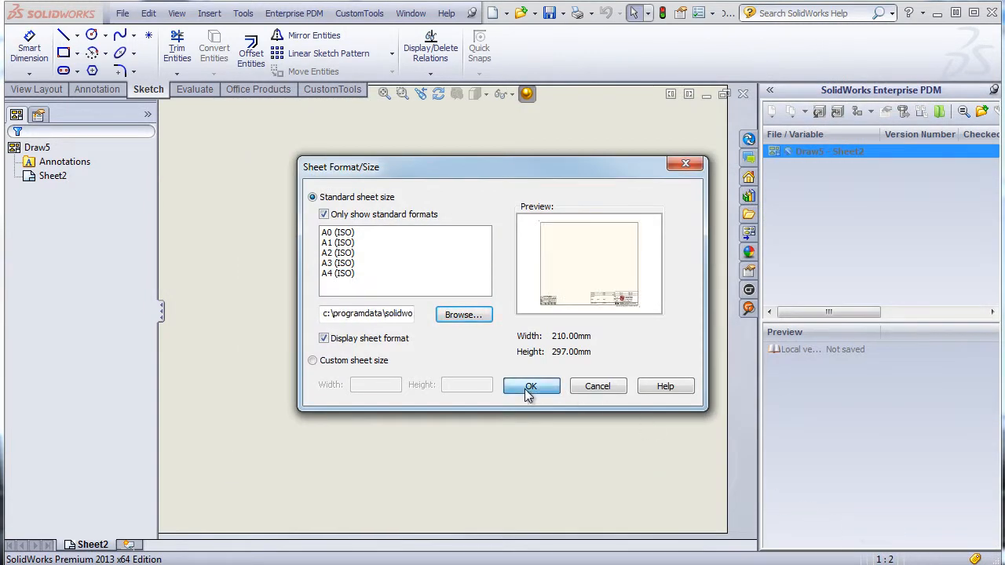
{"action": "left_click", "coordinate": [529, 386]}
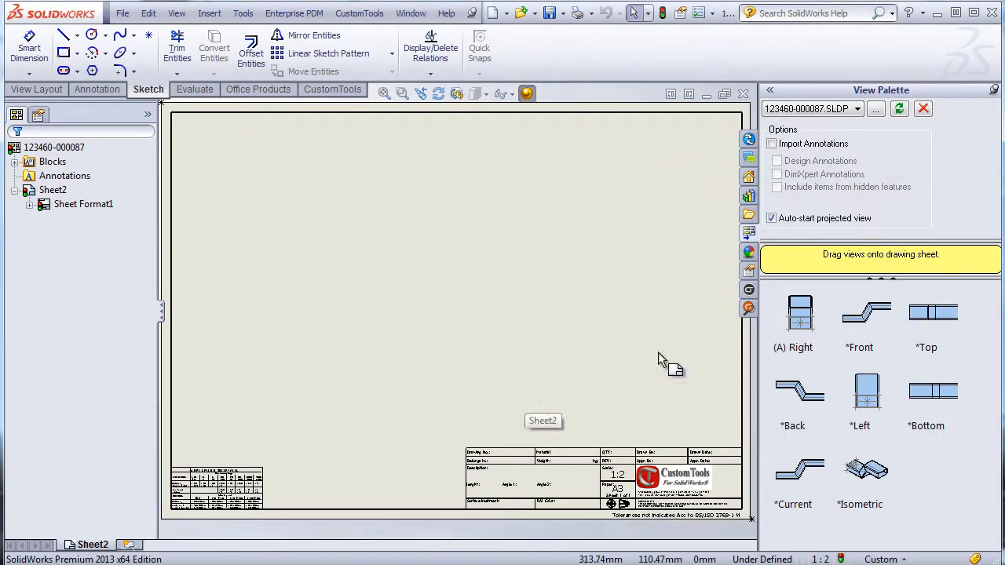
- Place the part's Back view on the sheet without projected views and limit it to the body Structural Member1[1]
{"action": "left_click_drag", "start_coordinate": [799, 391], "coordinate": [453, 277]}
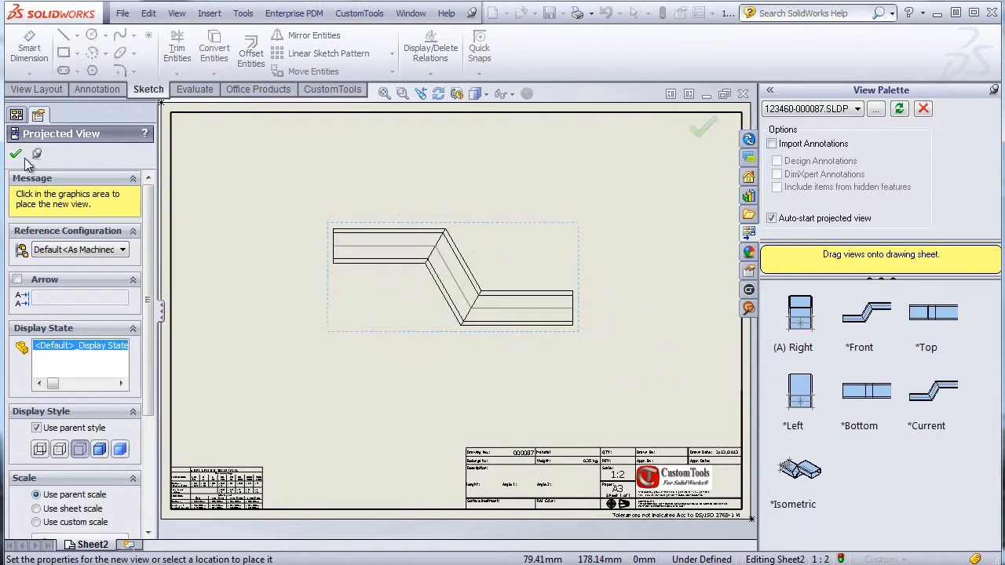
{"action": "left_click", "coordinate": [16, 155]}
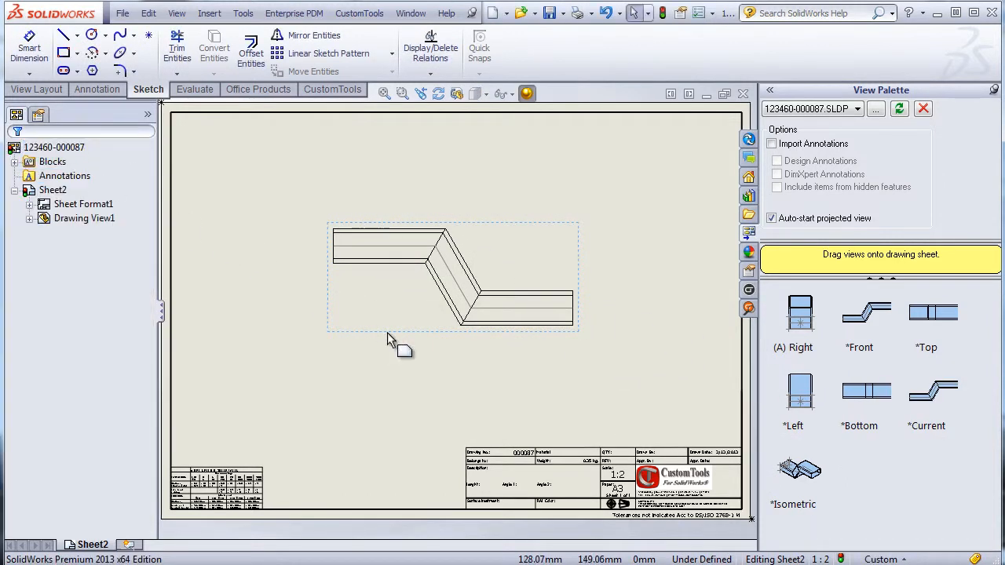
{"action": "left_click", "coordinate": [358, 260]}
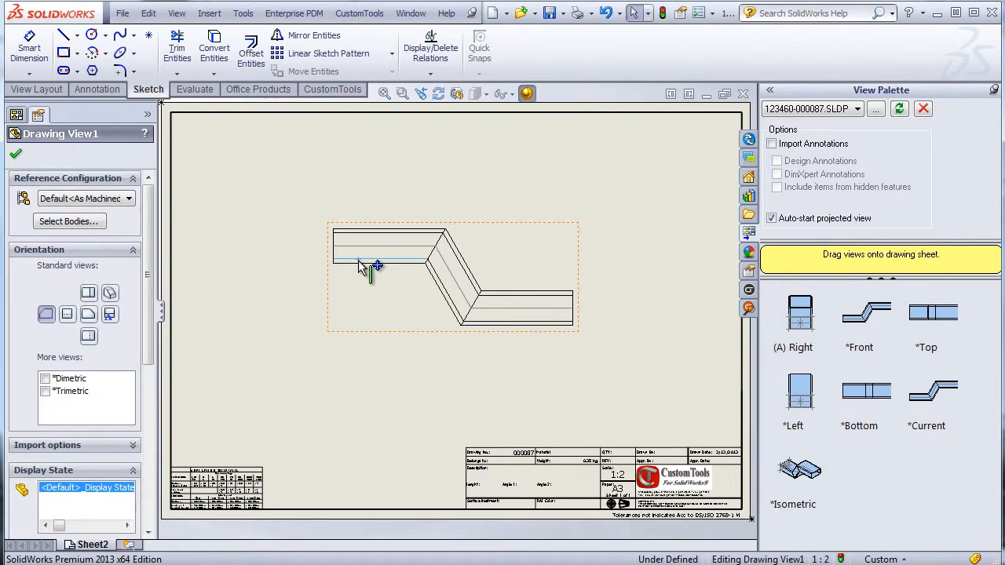
{"action": "left_click", "coordinate": [91, 223]}
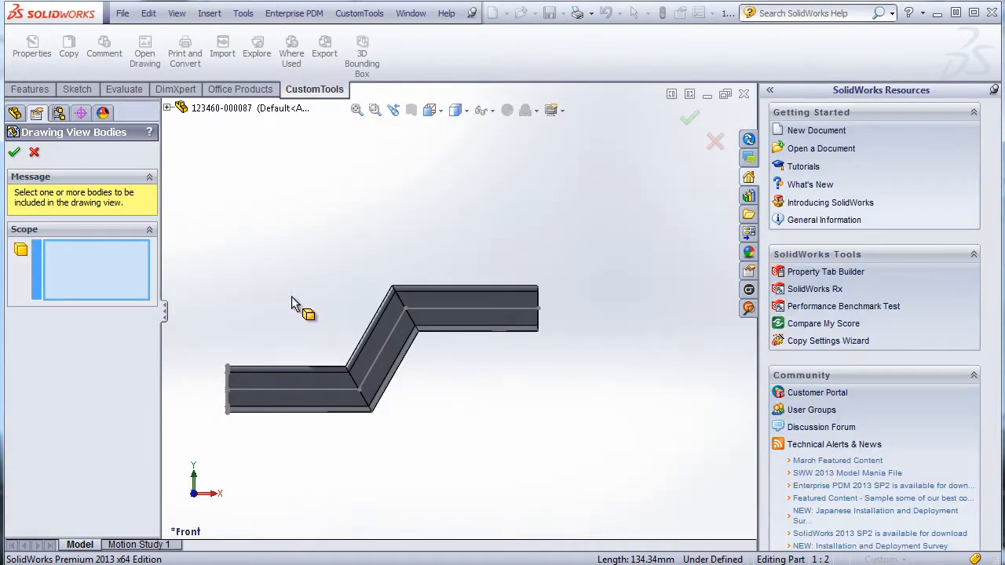
{"action": "left_click", "coordinate": [284, 388]}
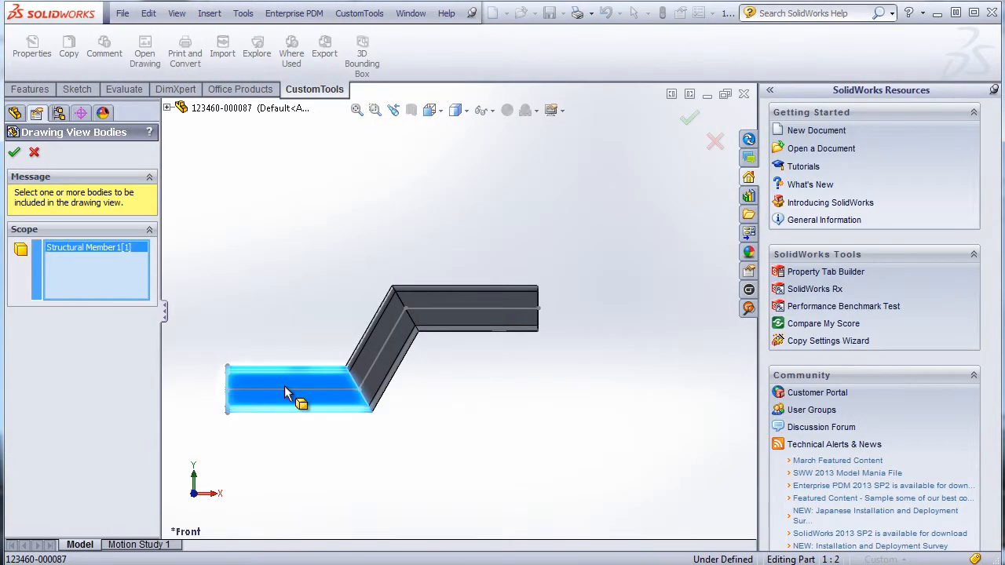
{"action": "left_click", "coordinate": [14, 153]}
- Examine the description, length and angle fields in the title block, and view the drawing's custom file properties
{"action": "scroll", "coordinate": [547, 488], "scroll_direction": "down", "scroll_amount": 3}
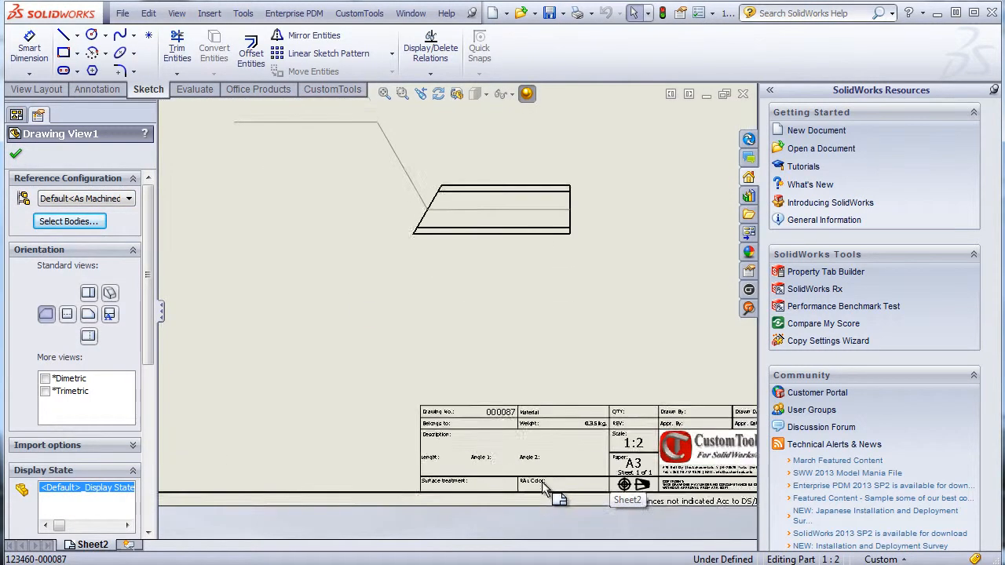
{"action": "scroll", "coordinate": [541, 482], "scroll_direction": "down", "scroll_amount": 3}
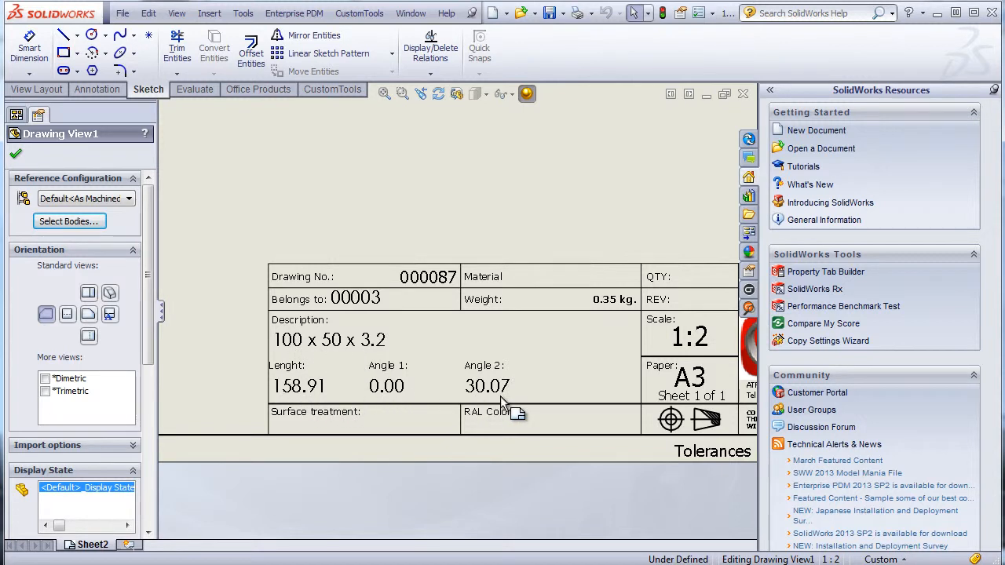
{"action": "left_click", "coordinate": [17, 155]}
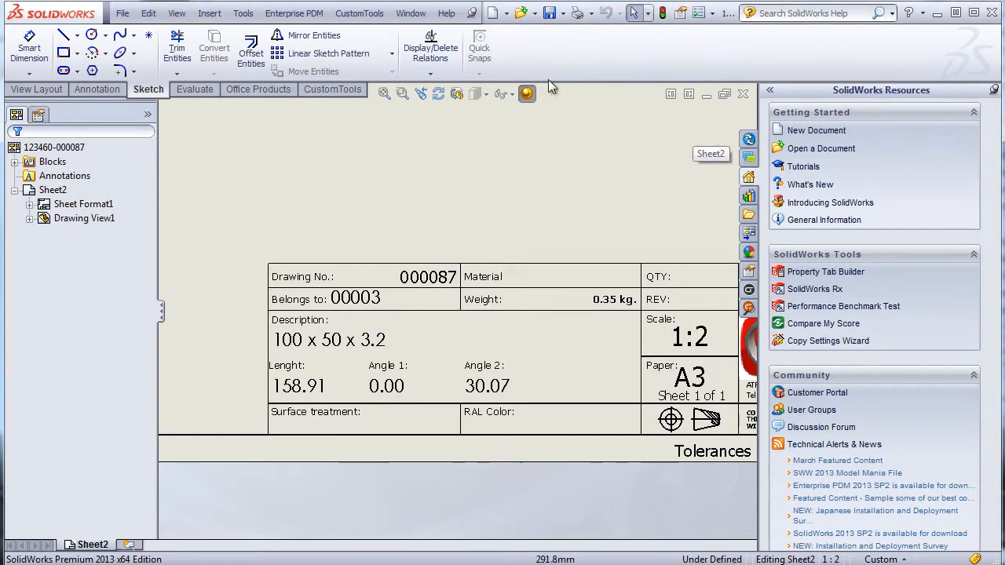
{"action": "left_click", "coordinate": [124, 14]}
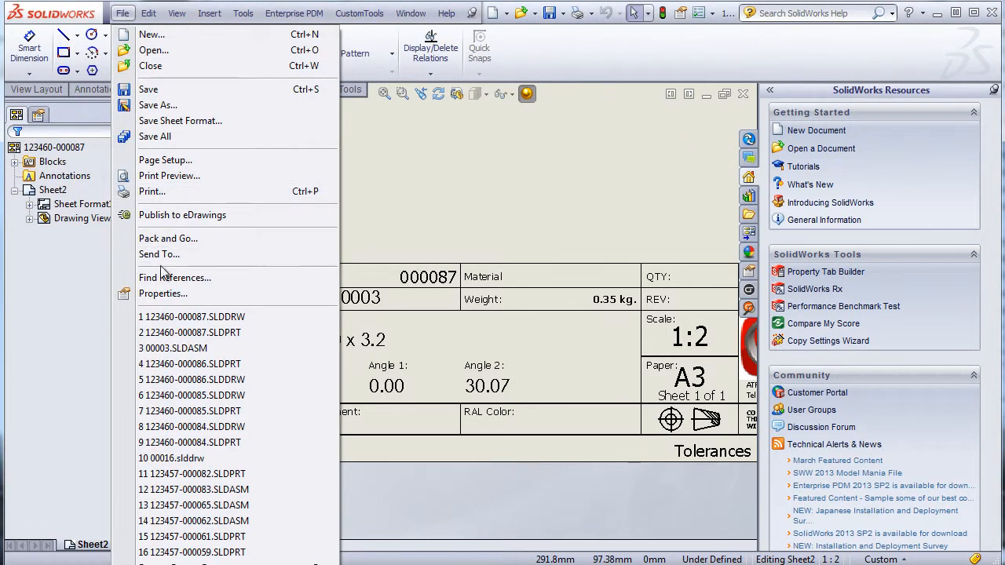
{"action": "left_click", "coordinate": [161, 293]}
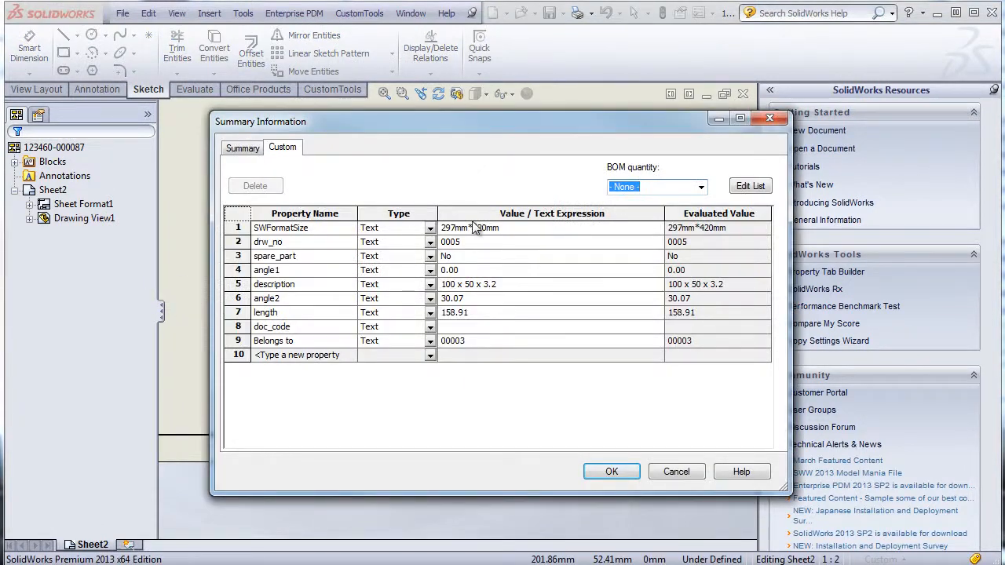